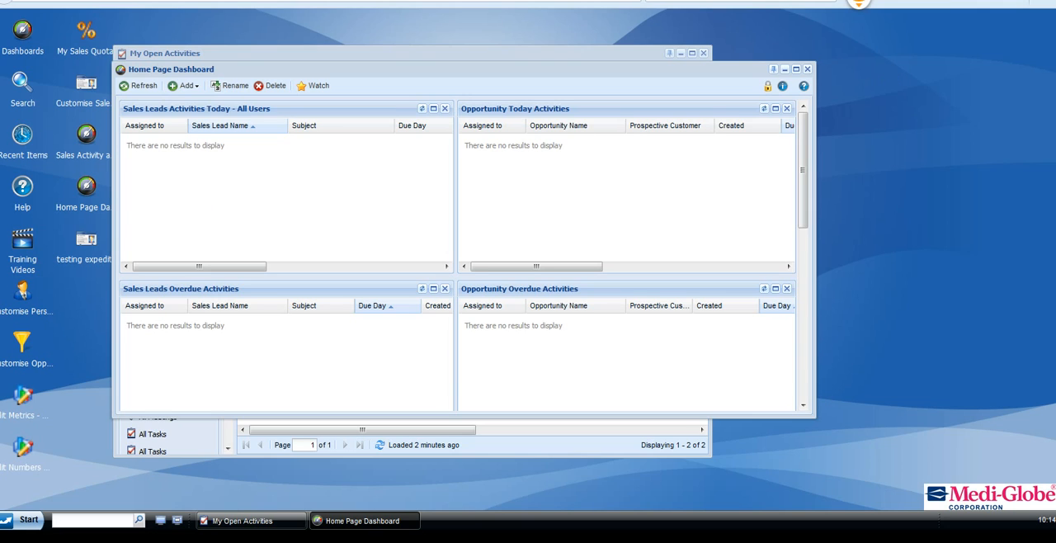
Create a new sales lead and enter Testing Person1 as its name.
left_click(26, 520)
mouse_move(95, 306)
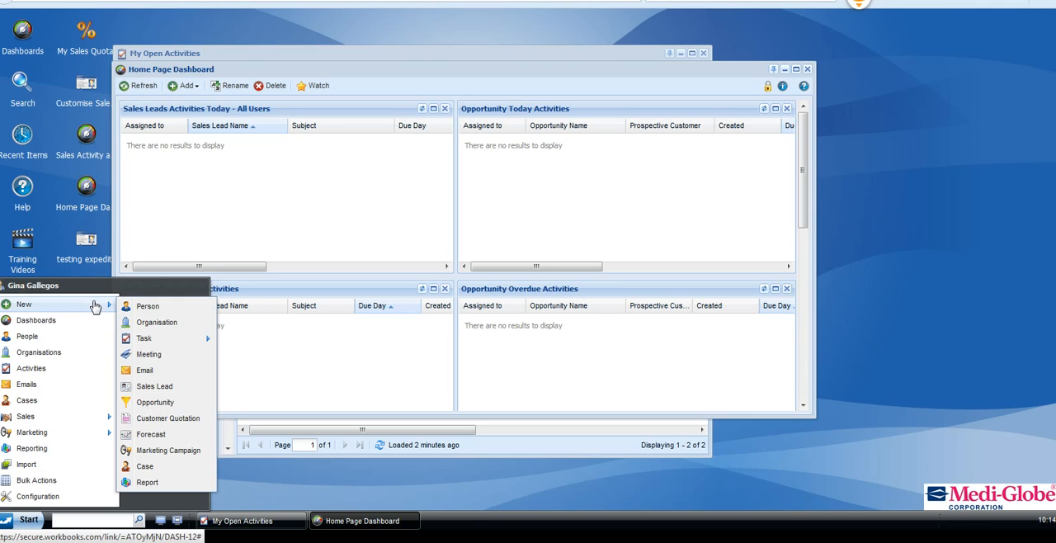
left_click(170, 387)
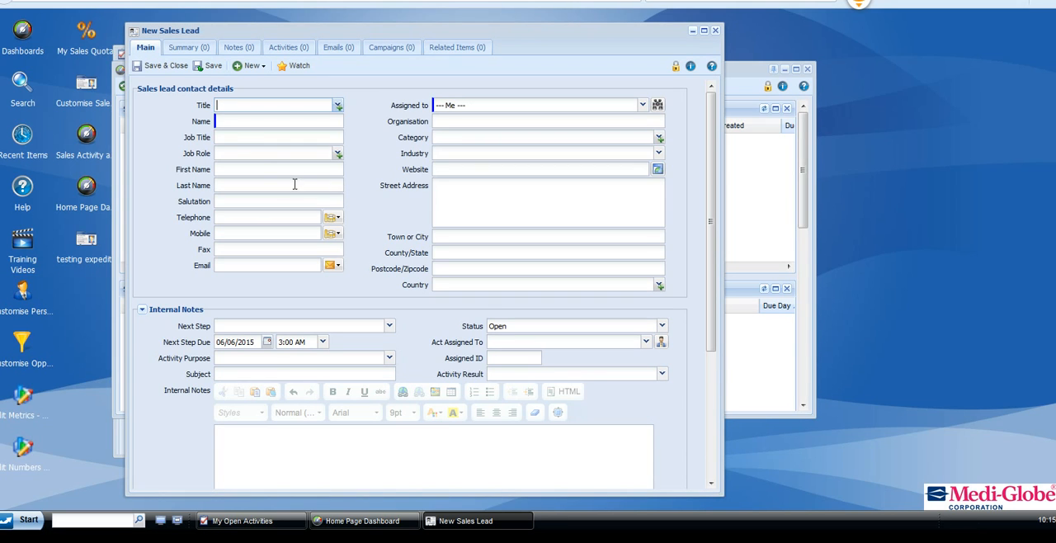
left_click(241, 123)
type("Test")
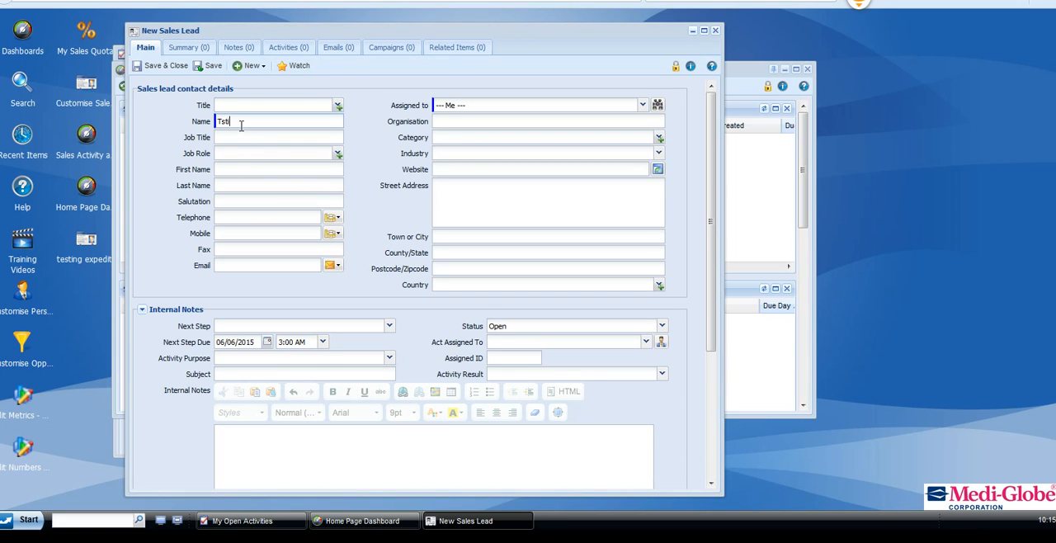
type("ing Person1")
key("Tab")
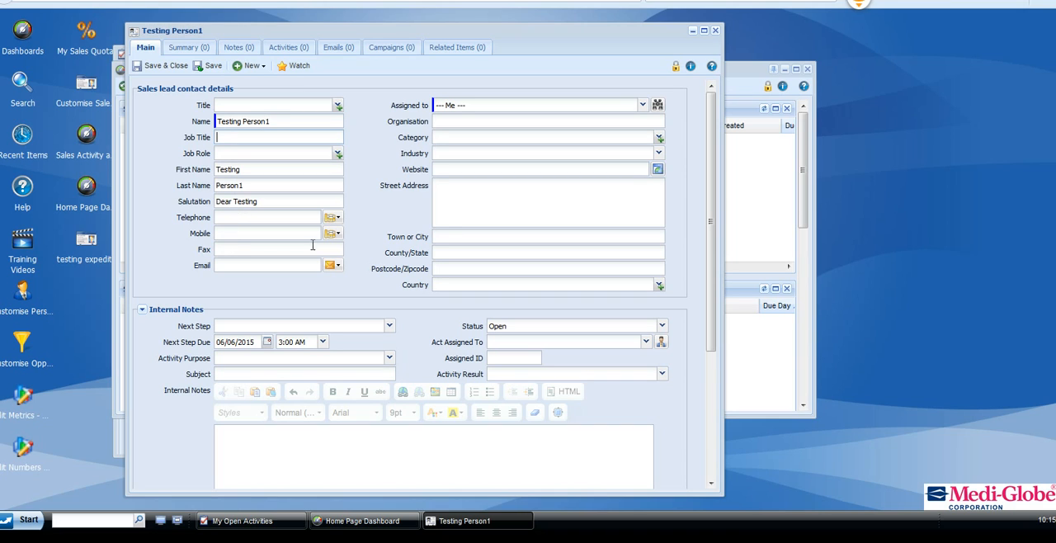
Set the lead's next step to Create New To Do with a due date of 06/15/2015.
left_click_drag(710, 195, 703, 284)
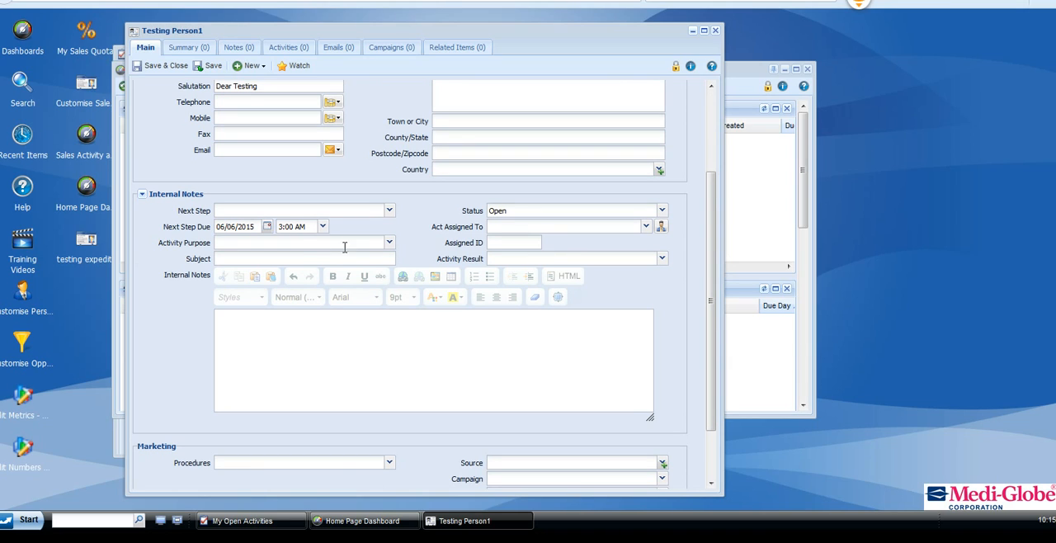
left_click(390, 212)
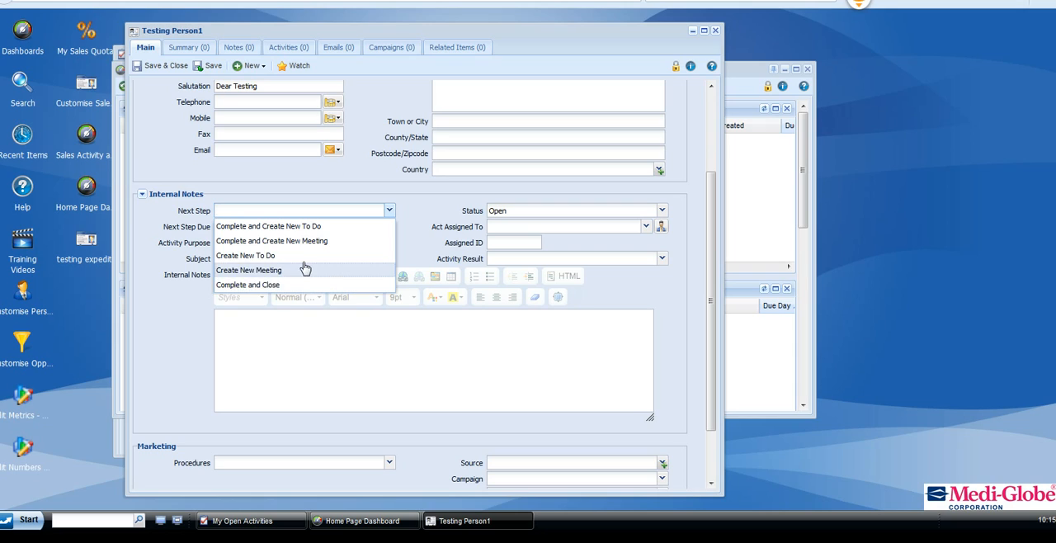
left_click(304, 265)
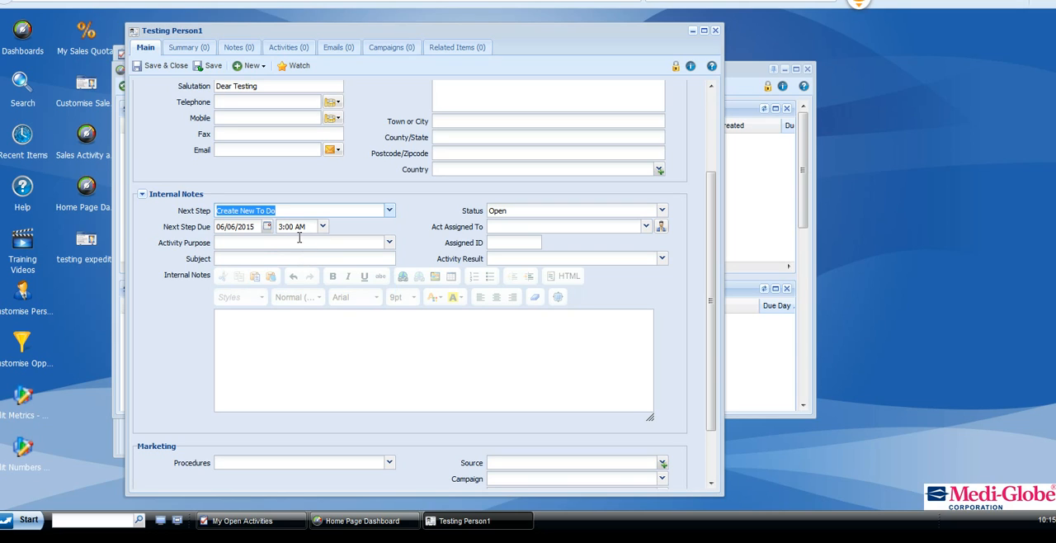
left_click(267, 226)
left_click(240, 298)
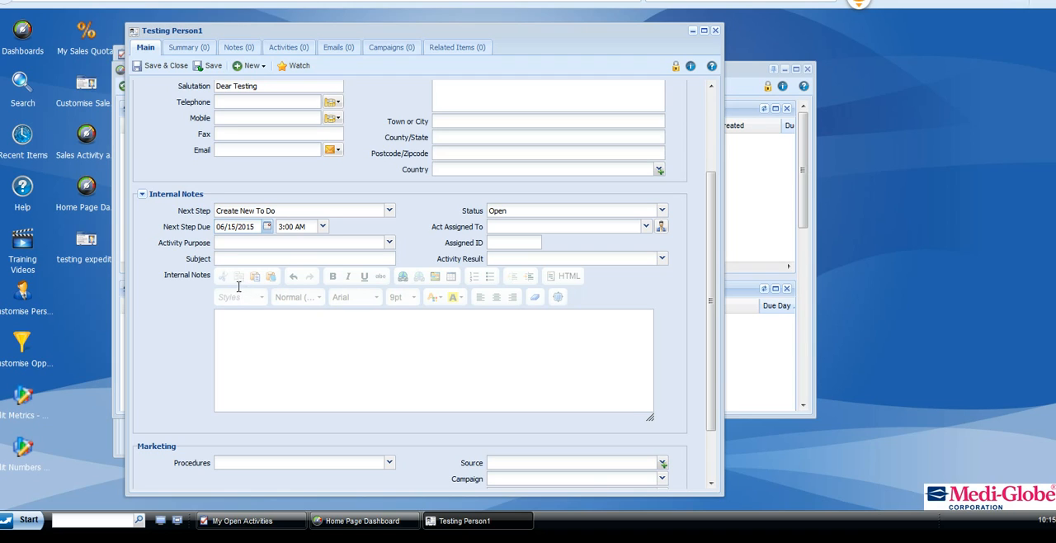
Enter "Initial Call With Testing" as the subject of the lead's next activity.
left_click(230, 259)
type("In")
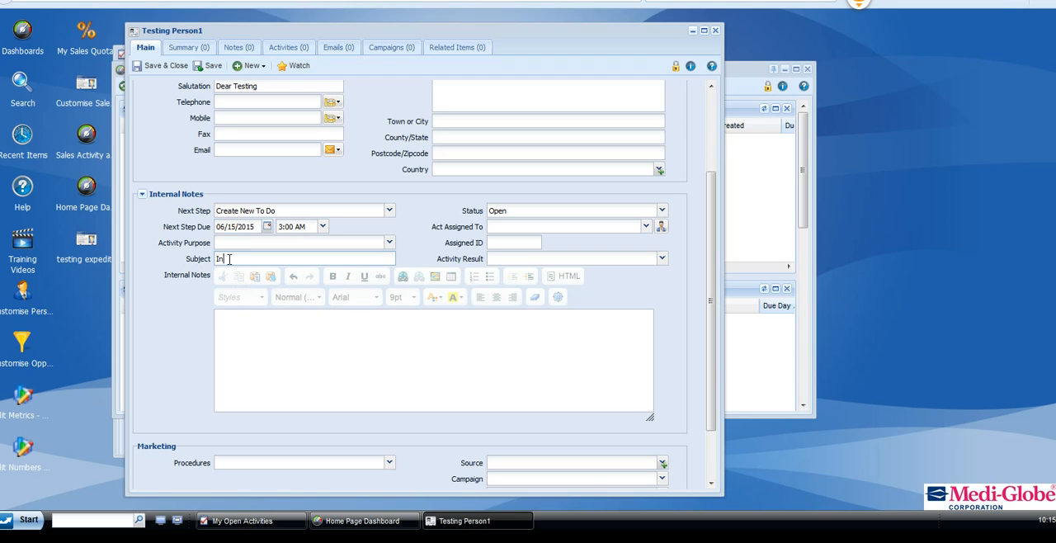
type("itial Call With Testing")
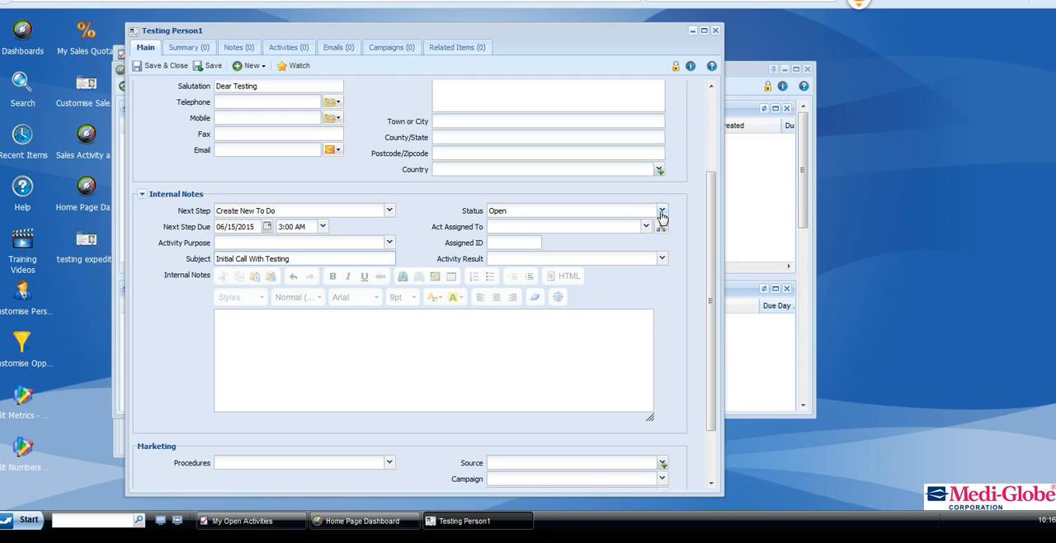
Review the available Status and Activity Result options for the lead without changing them.
left_click(661, 213)
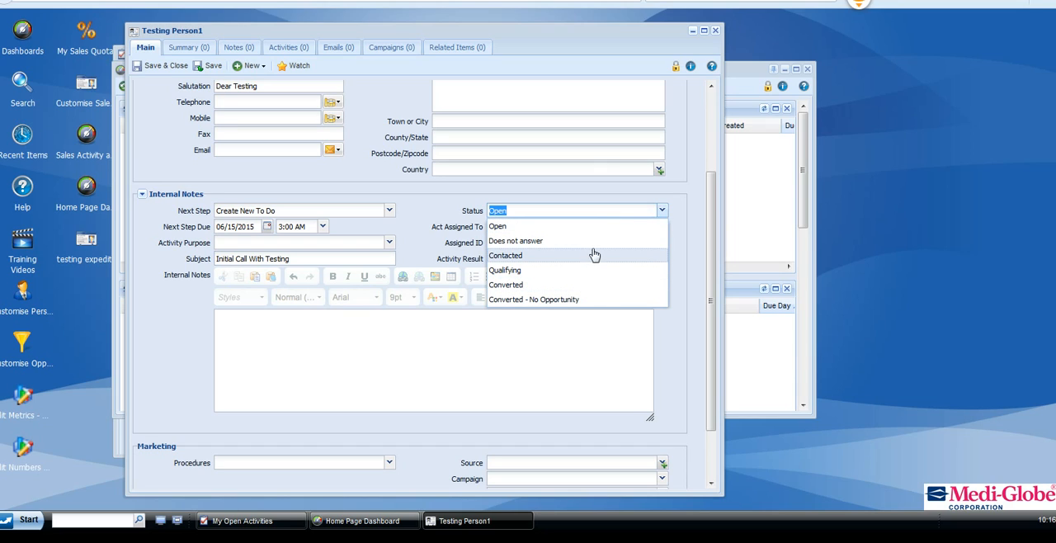
left_click(701, 233)
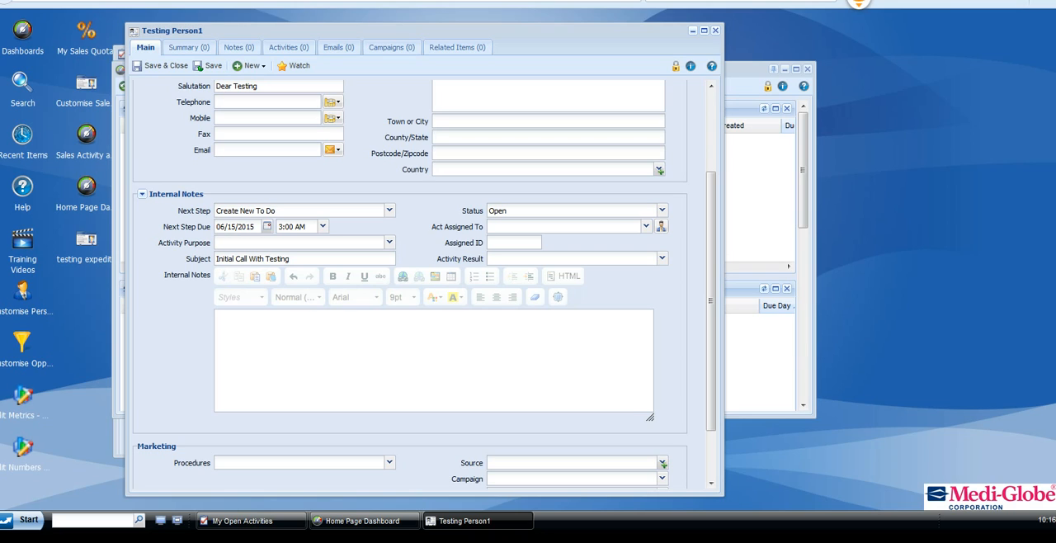
left_click(516, 243)
left_click(656, 259)
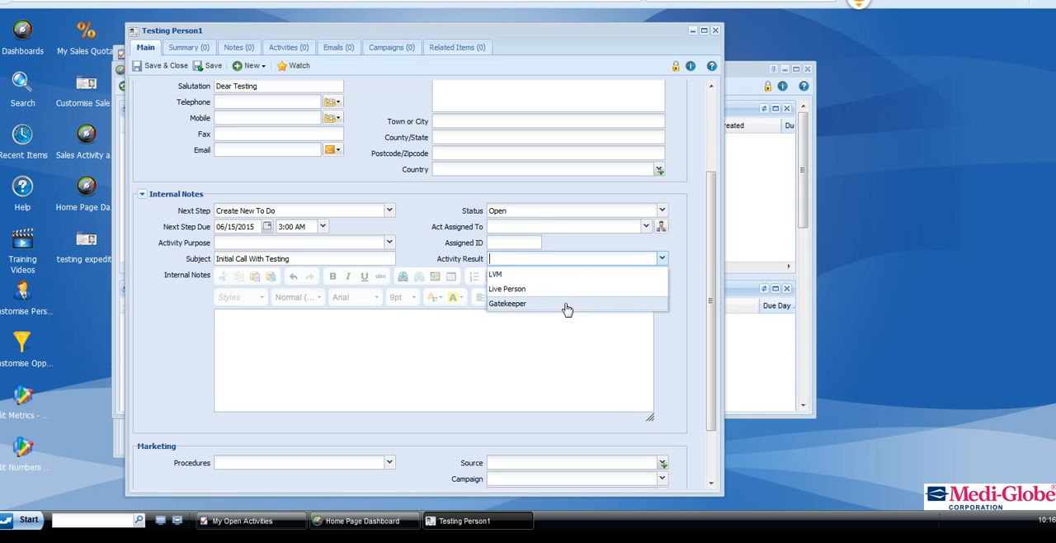
Set the activity purpose of the lead to New Call.
left_click(385, 243)
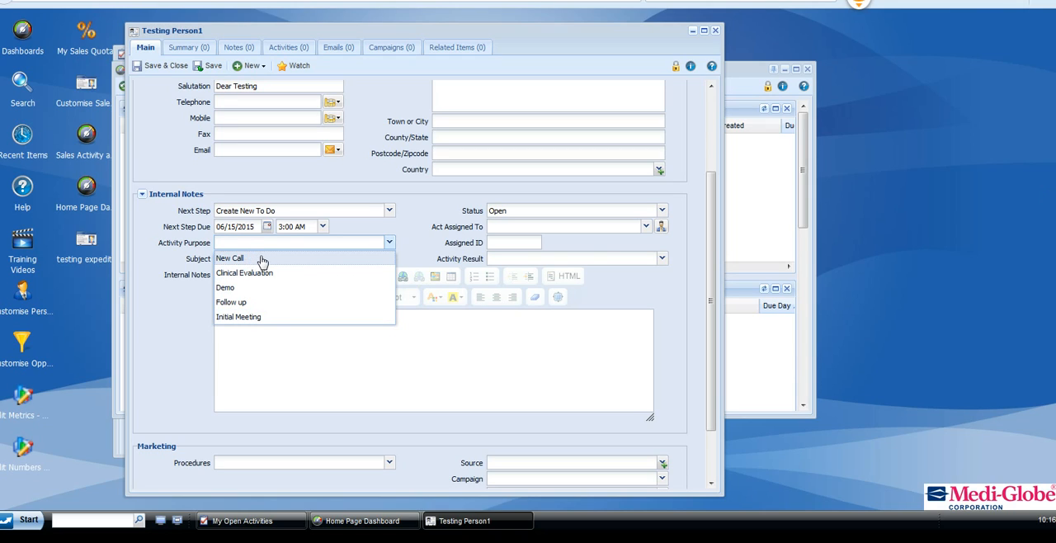
left_click(262, 262)
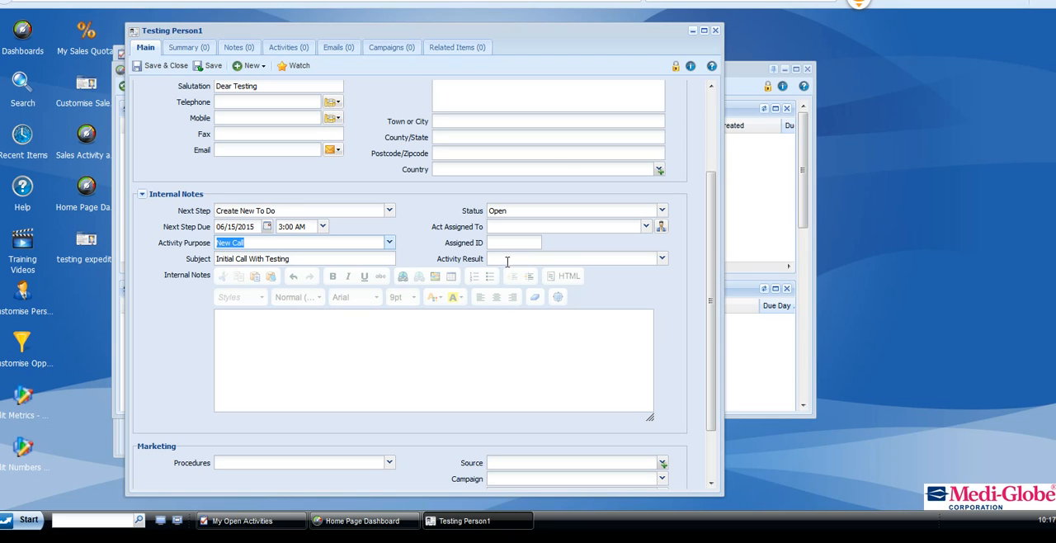
left_click(347, 361)
left_click(394, 136)
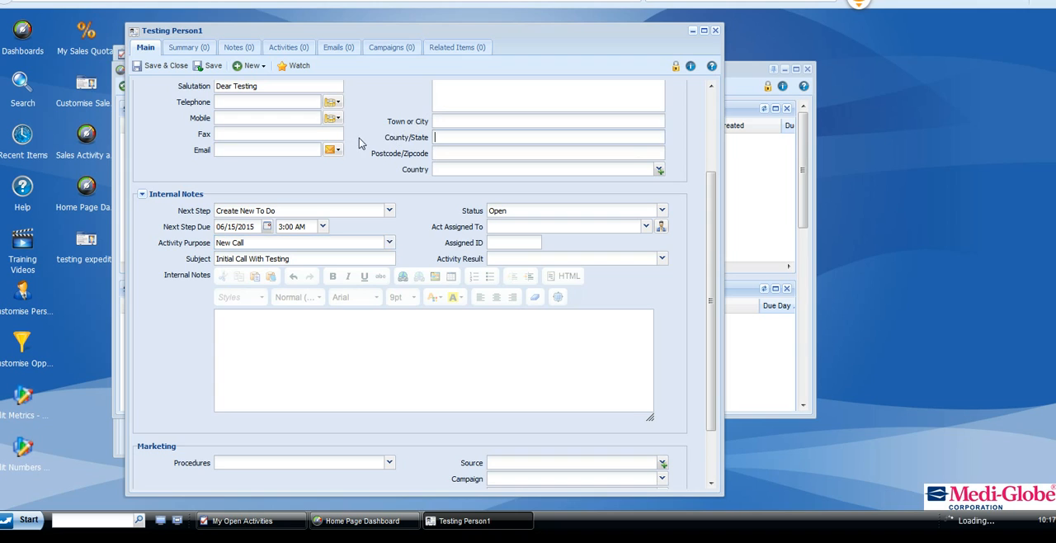
Review which users the sales lead can be assigned to, keeping the current assignment.
scroll(366, 153, "up", 1)
scroll(366, 154, "up", 1)
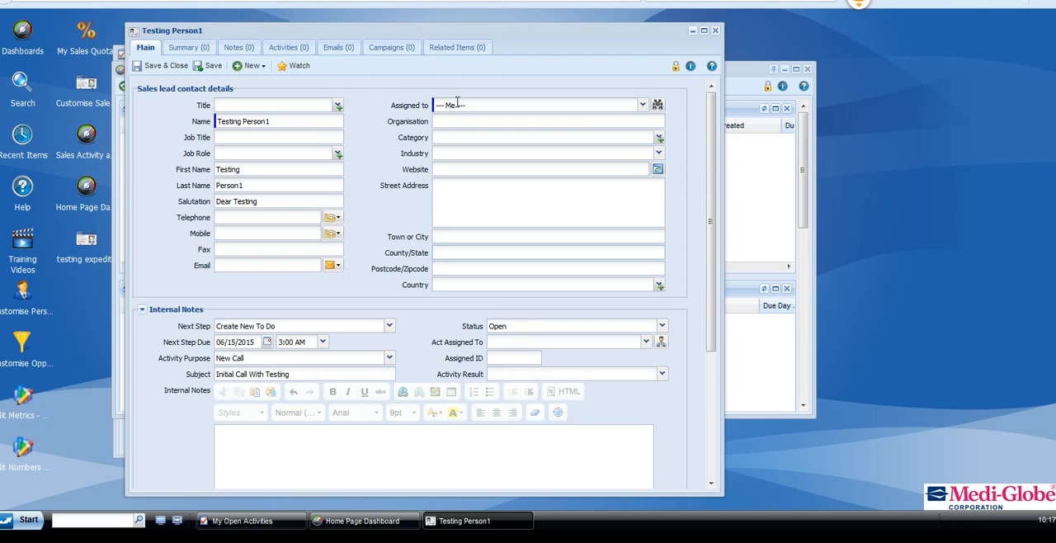
scroll(404, 189, "down", 2)
scroll(429, 148, "up", 2)
left_click(641, 107)
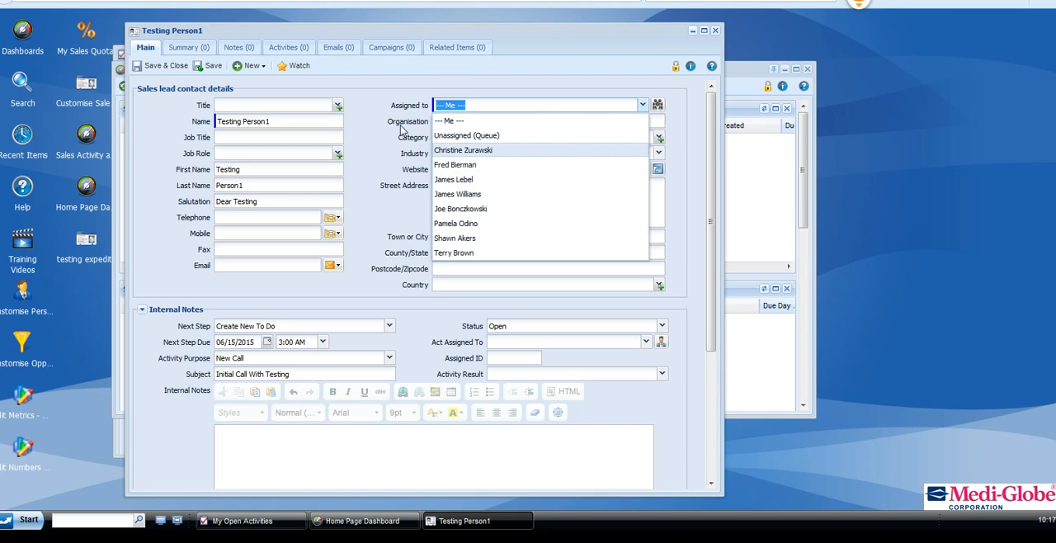
left_click(378, 113)
Add the internal note "i need to follow up with this lead", and save and close the lead.
scroll(373, 169, "down", 3)
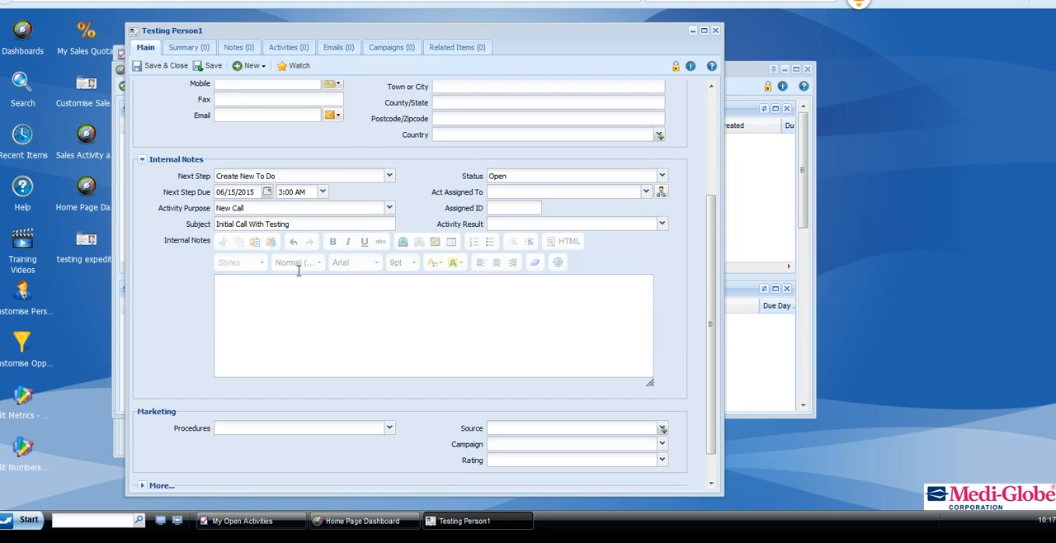
left_click(264, 294)
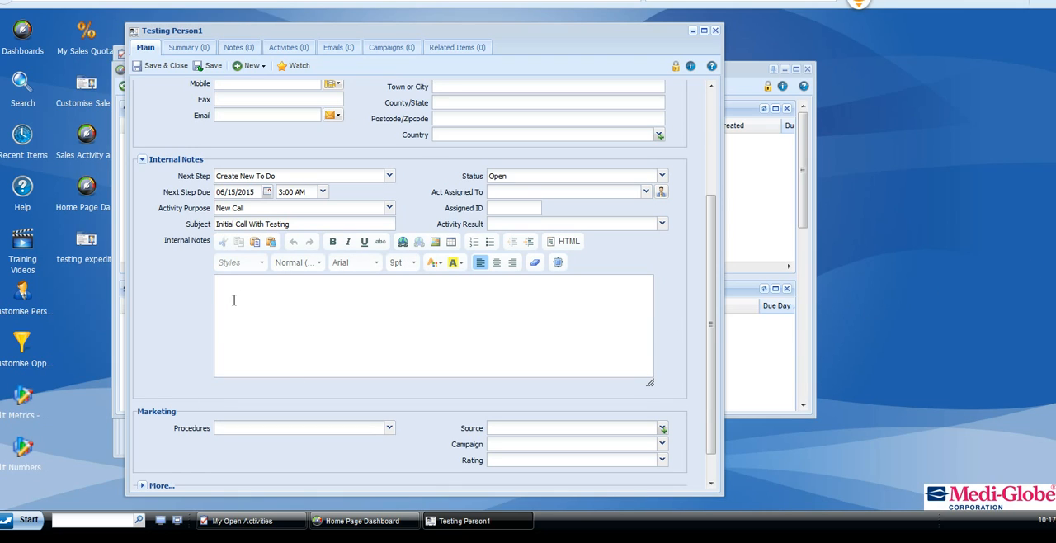
type("i need to follow up with this lead")
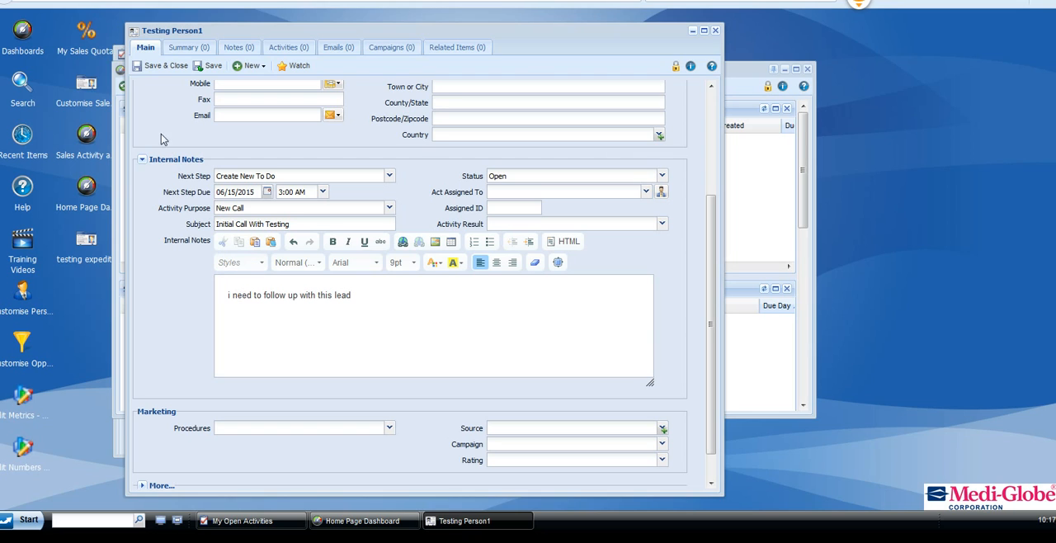
left_click(151, 69)
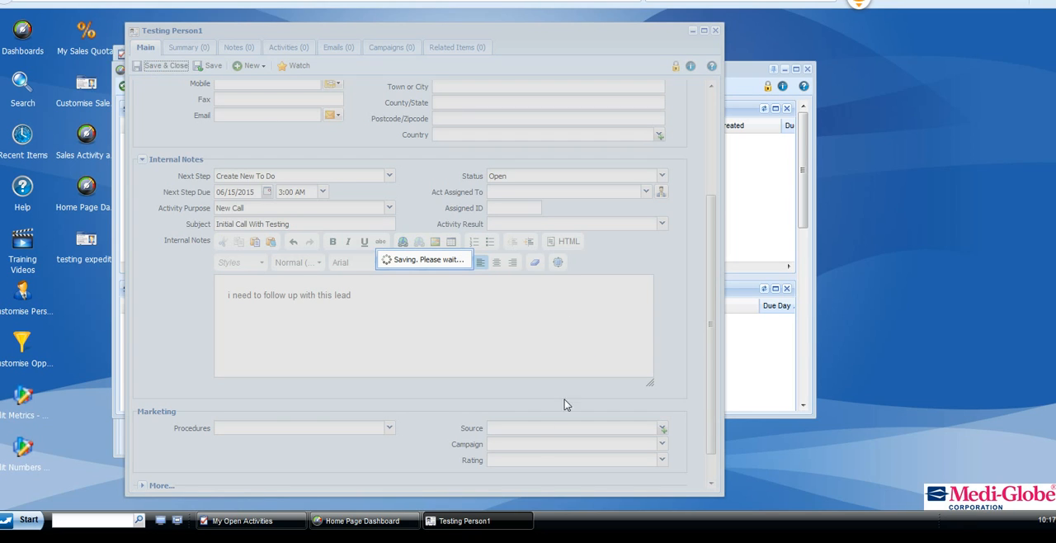
left_click(769, 341)
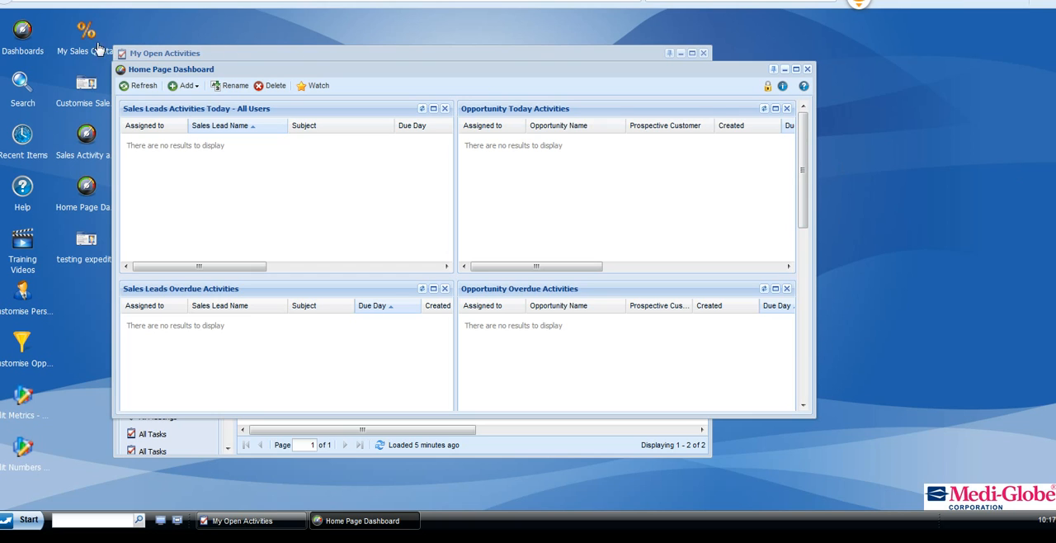
Refresh the home page dashboard and open the Testing Person1 lead from today's sales lead activities.
left_click(139, 86)
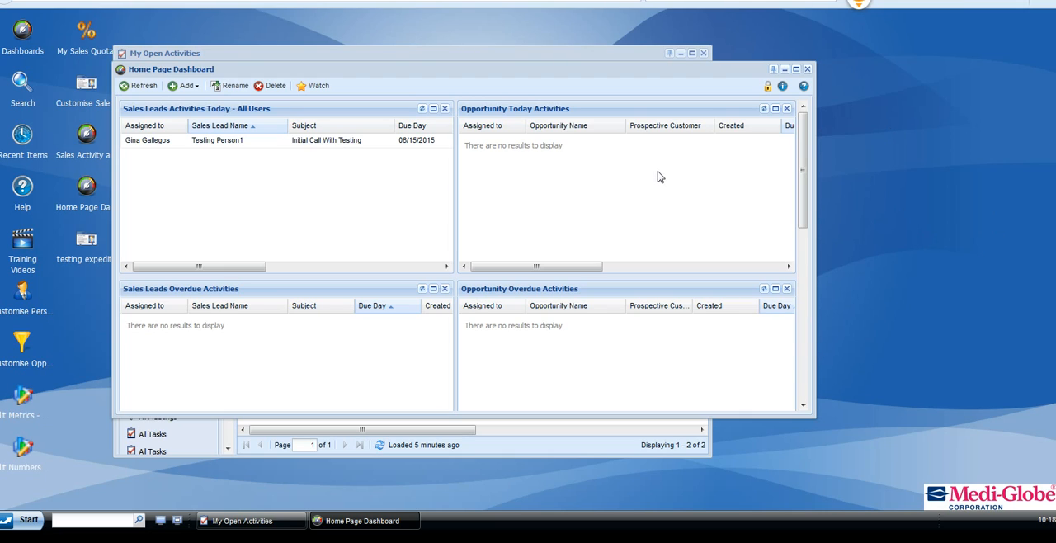
left_click(214, 144)
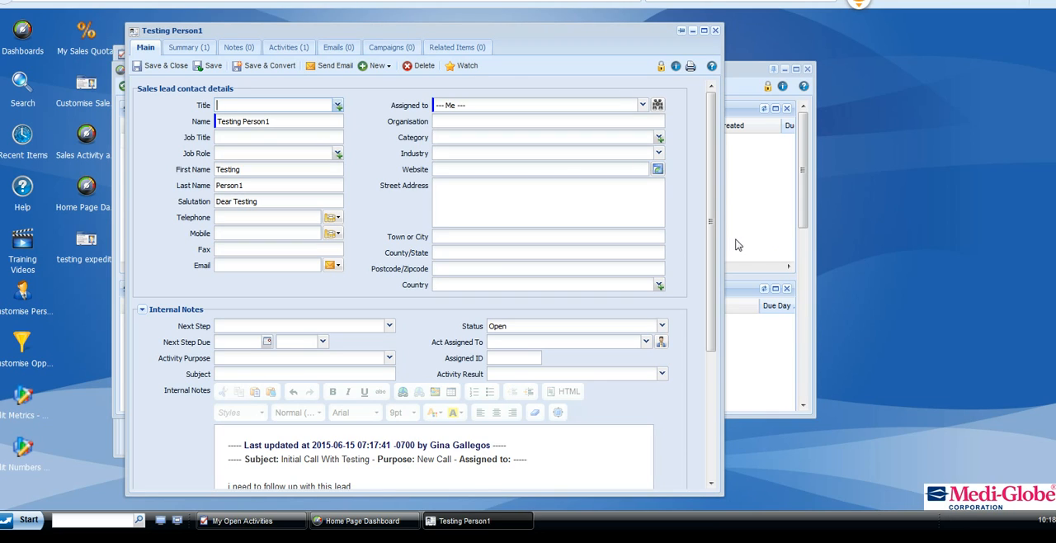
Examine the lead's saved internal notes and its list of activities.
scroll(711, 213, "down", 3)
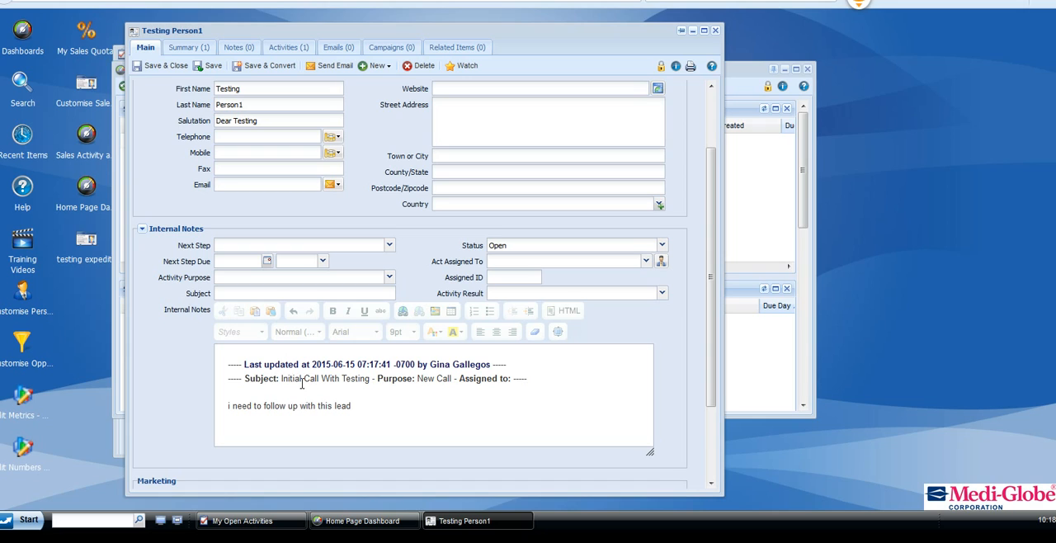
scroll(348, 382, "down", 1)
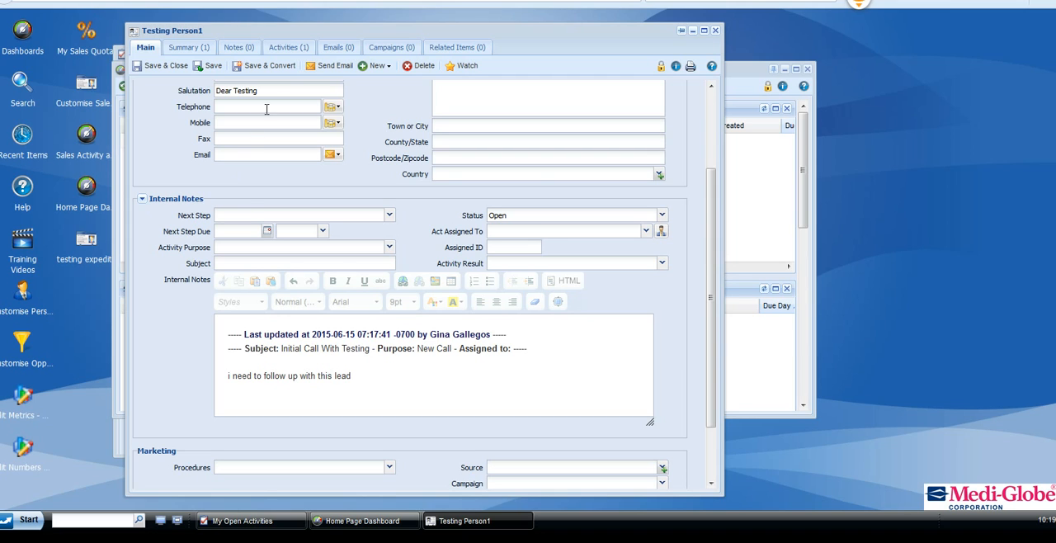
left_click(282, 54)
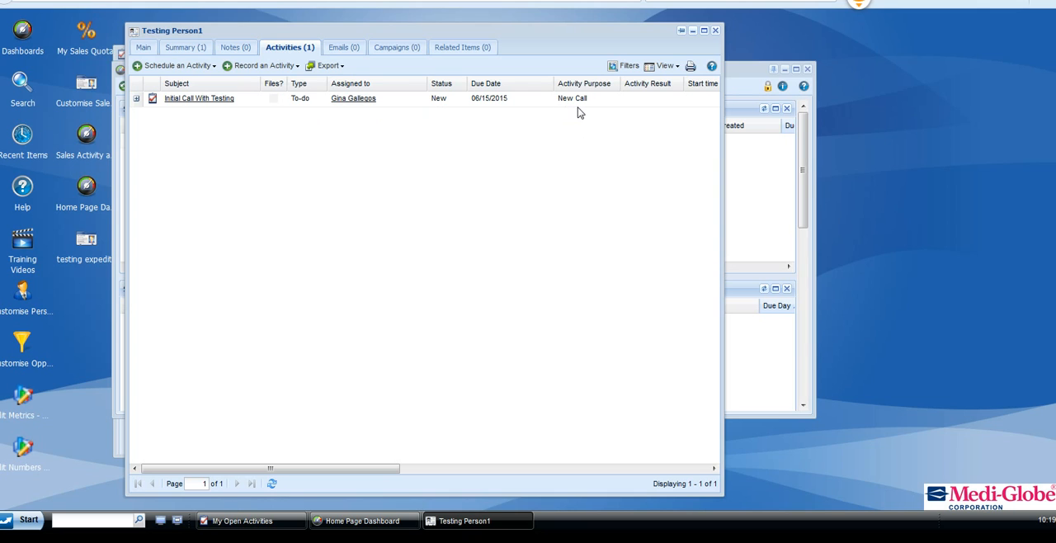
Return to the lead's main details and set the next step to Complete and Create New To Do.
left_click(144, 47)
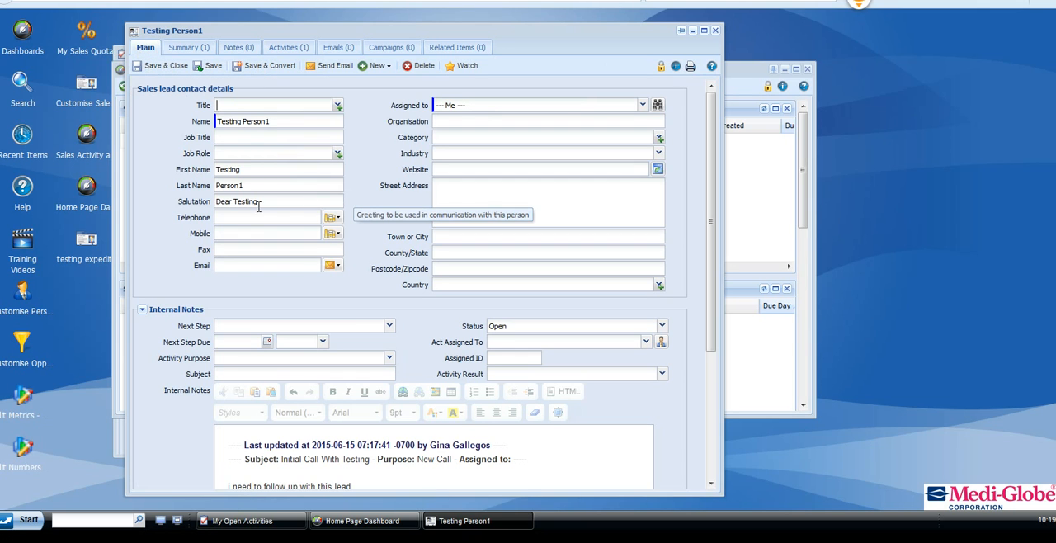
scroll(337, 283, "down", 2)
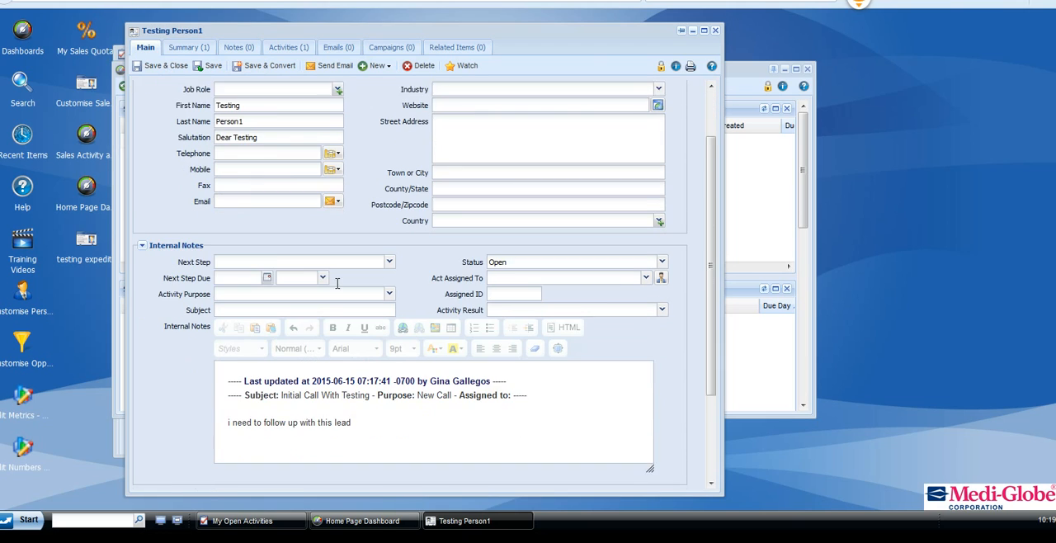
scroll(336, 283, "down", 1)
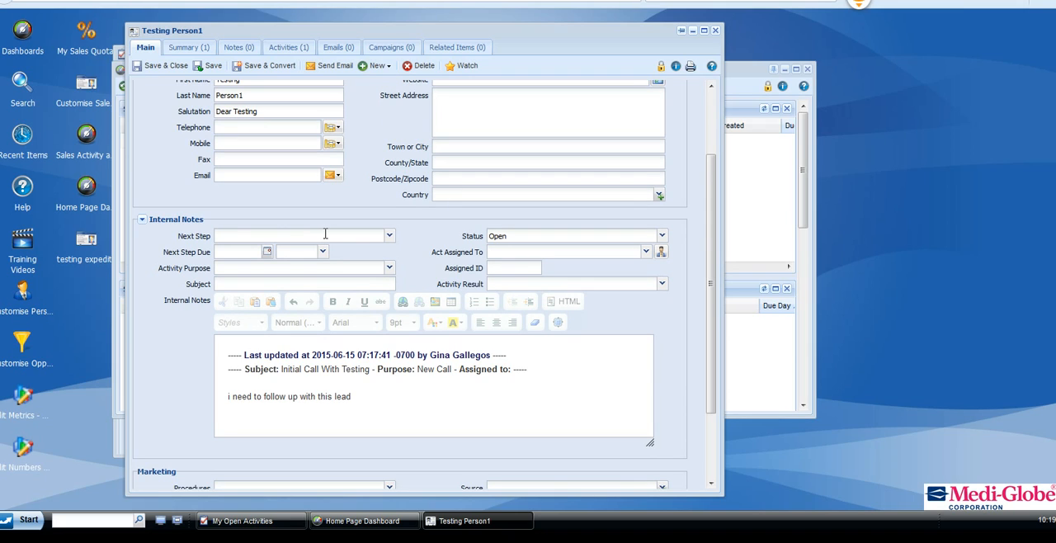
left_click(388, 237)
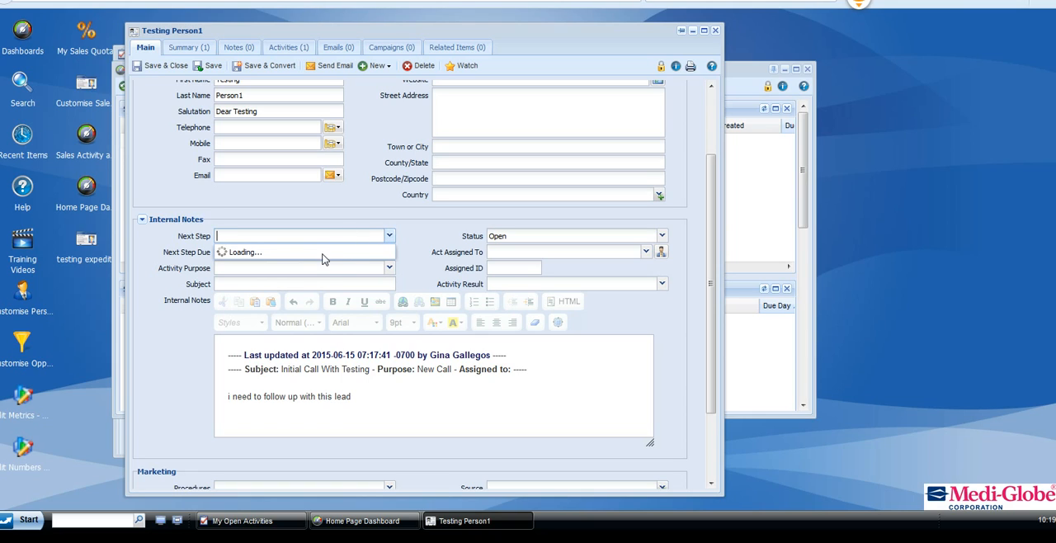
left_click(389, 237)
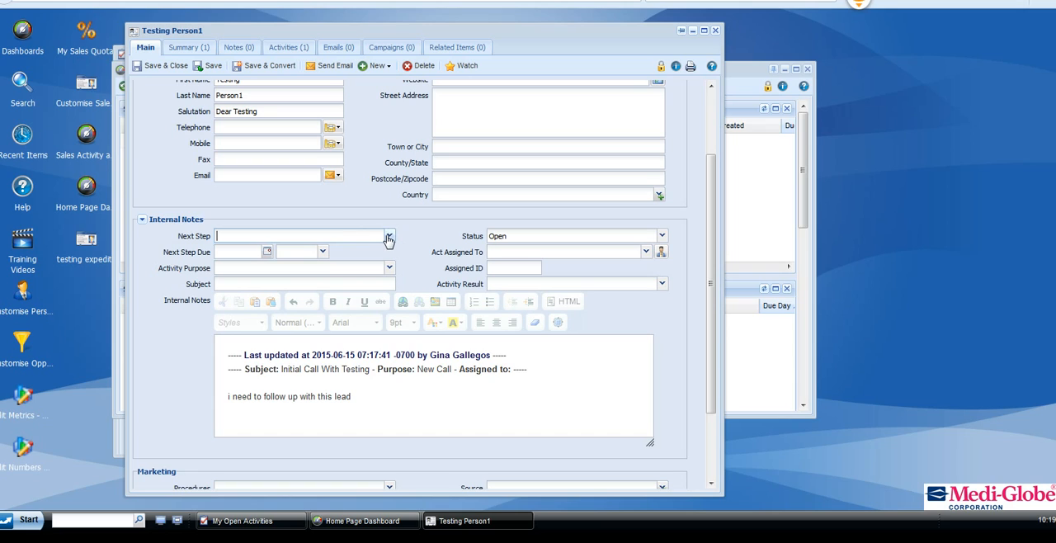
left_click(393, 239)
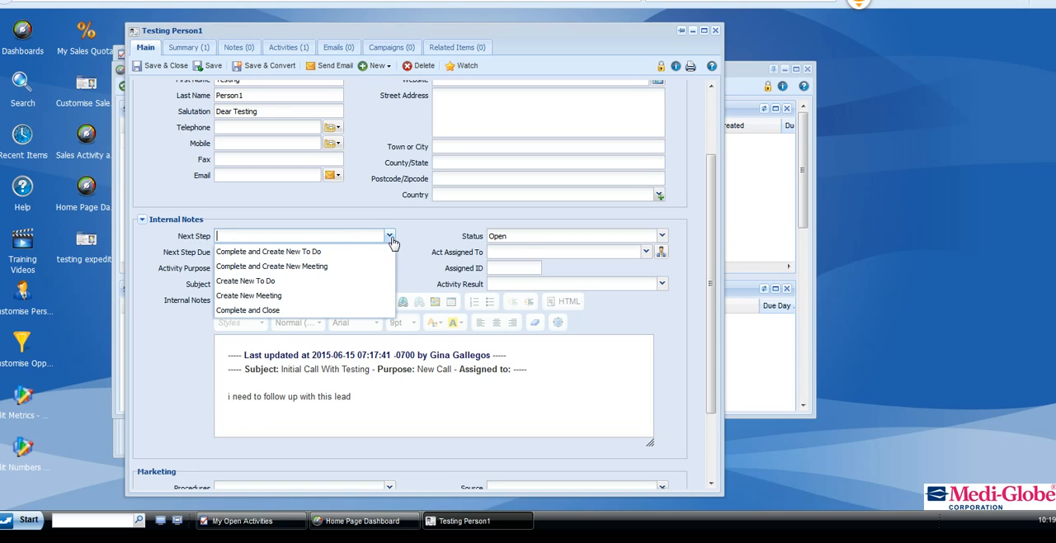
left_click(326, 247)
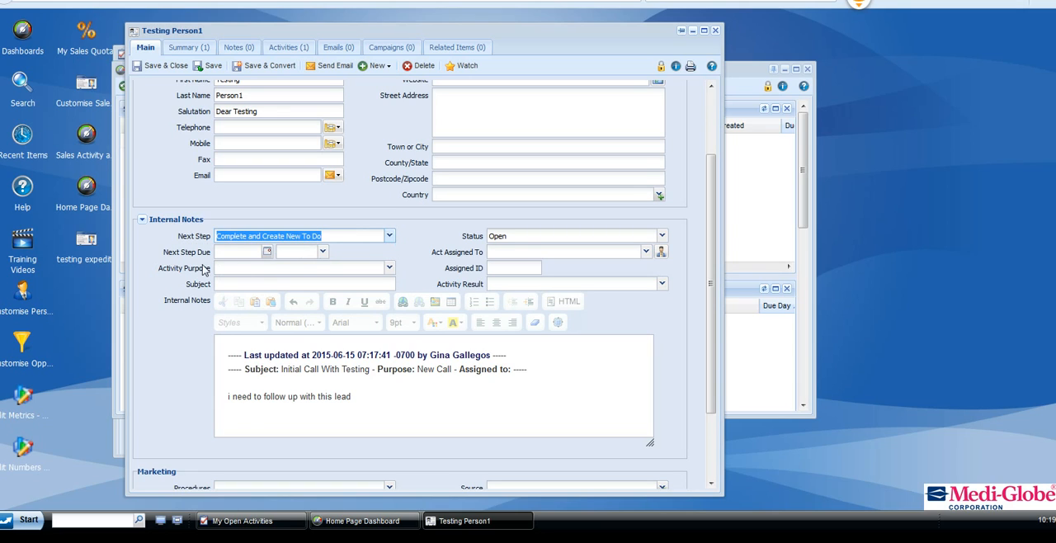
Set the follow-up to-do's due date to 06/17/2015, activity purpose to New Call and subject to "New Call 2".
left_click(267, 251)
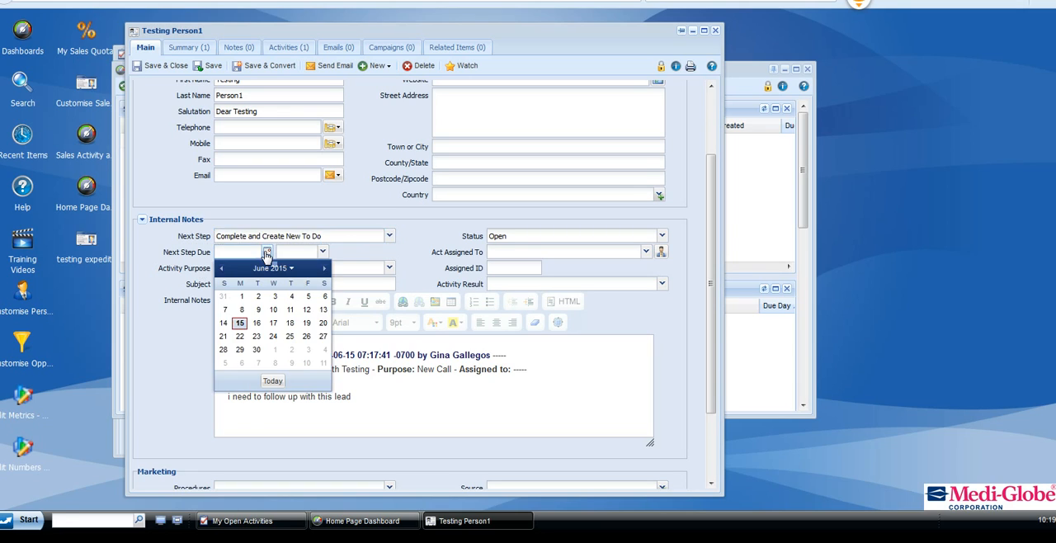
left_click(274, 323)
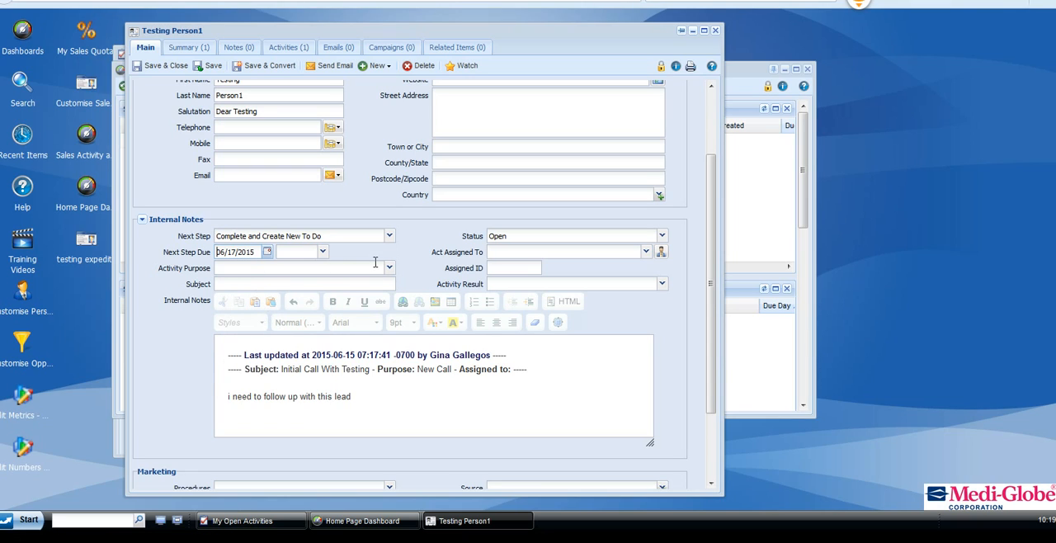
left_click(389, 269)
left_click(297, 285)
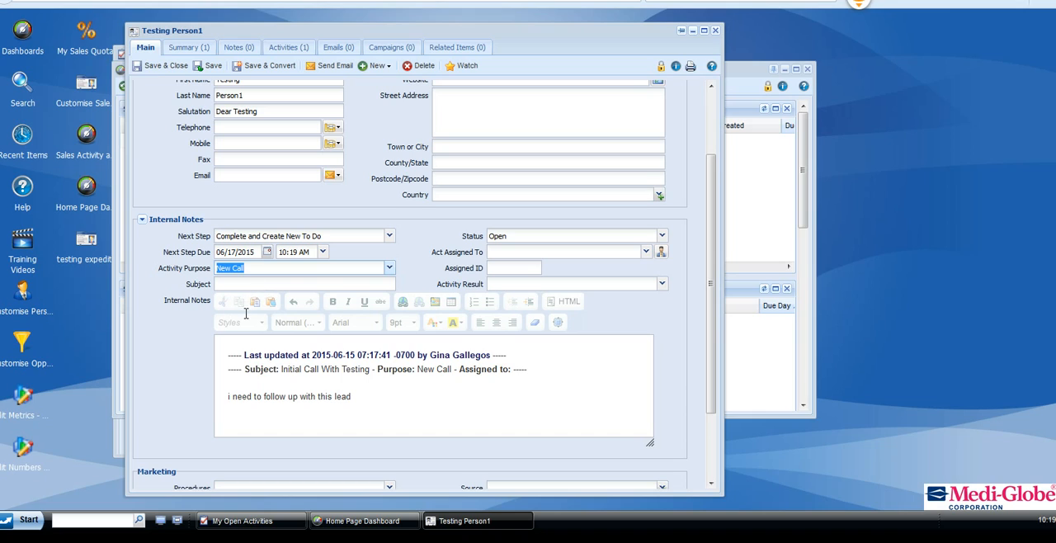
left_click(360, 283)
type("N")
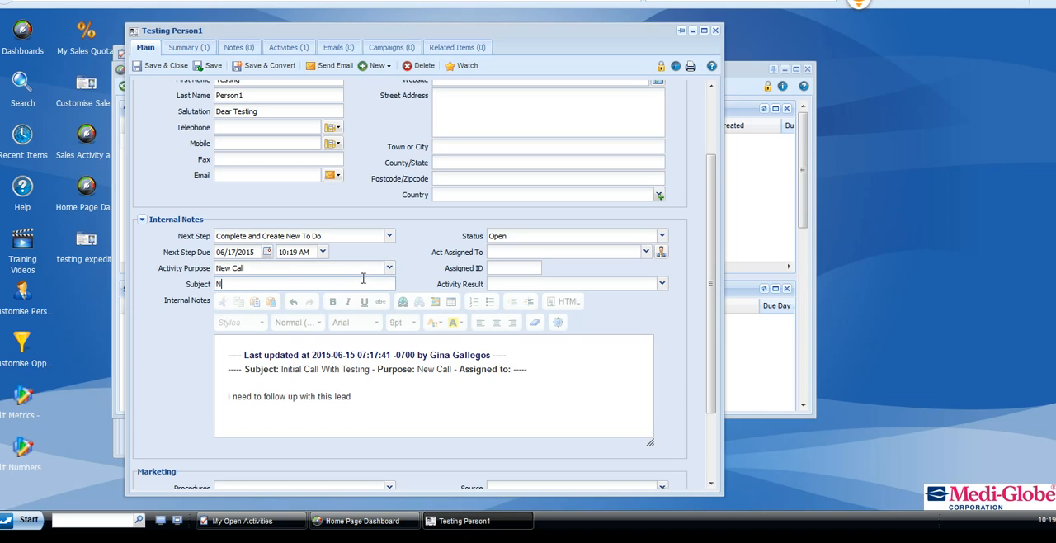
type("ew Call 2")
Add the note "this peson really needs to buy our product" above the existing internal notes, and dismiss the antivirus pop-up.
left_click(228, 363)
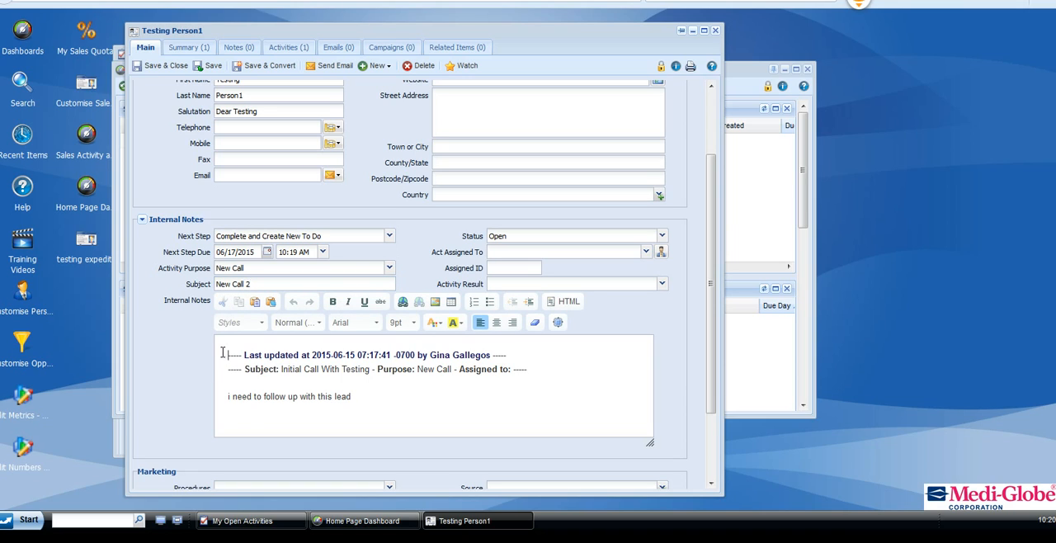
key("Return")
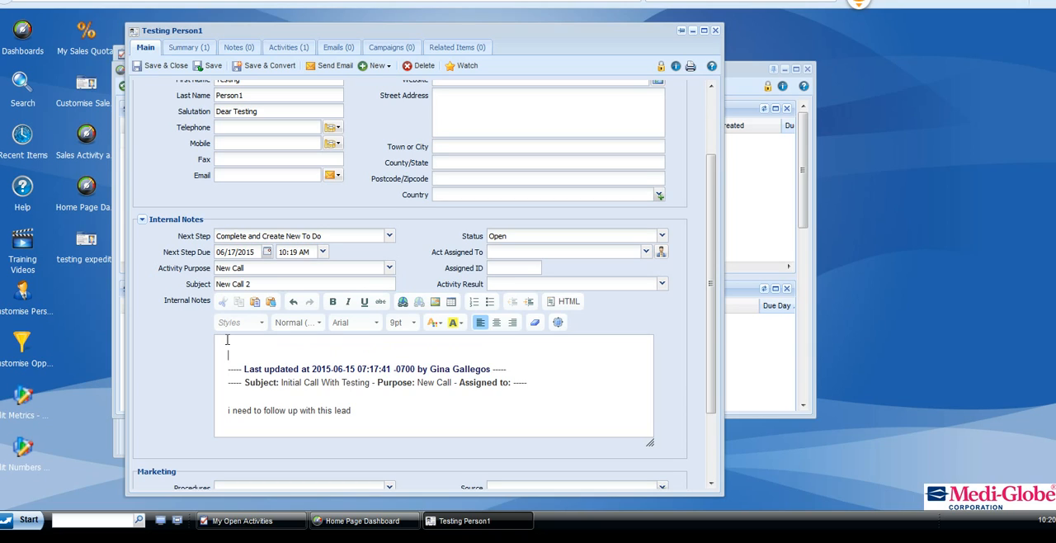
type("this peson really needs to buy our p")
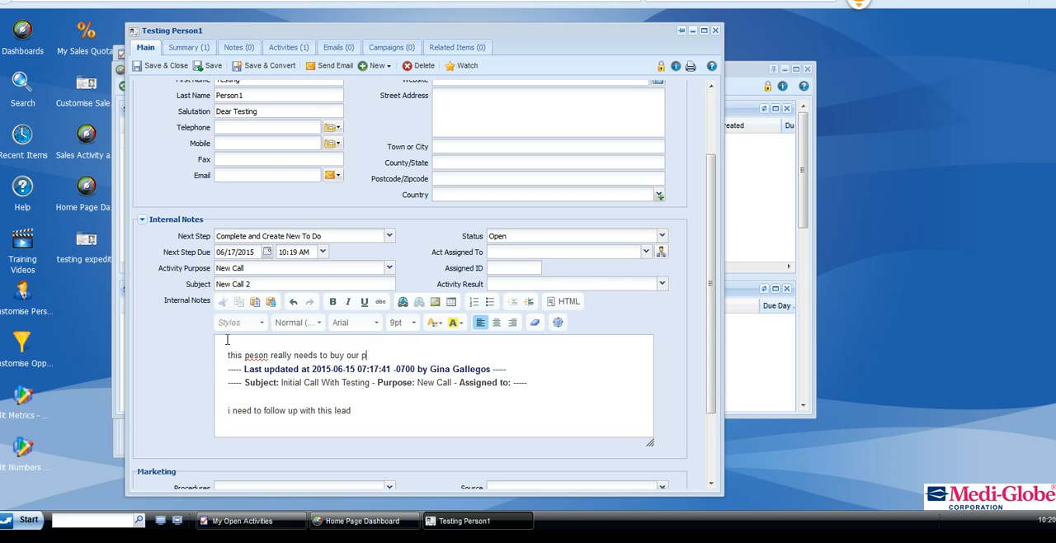
type("roduct")
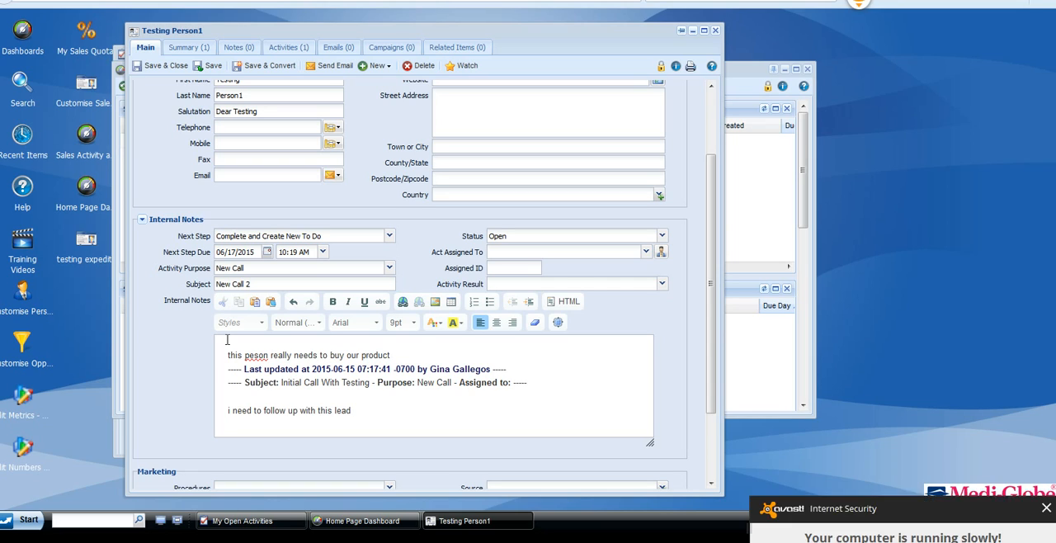
left_click(1046, 312)
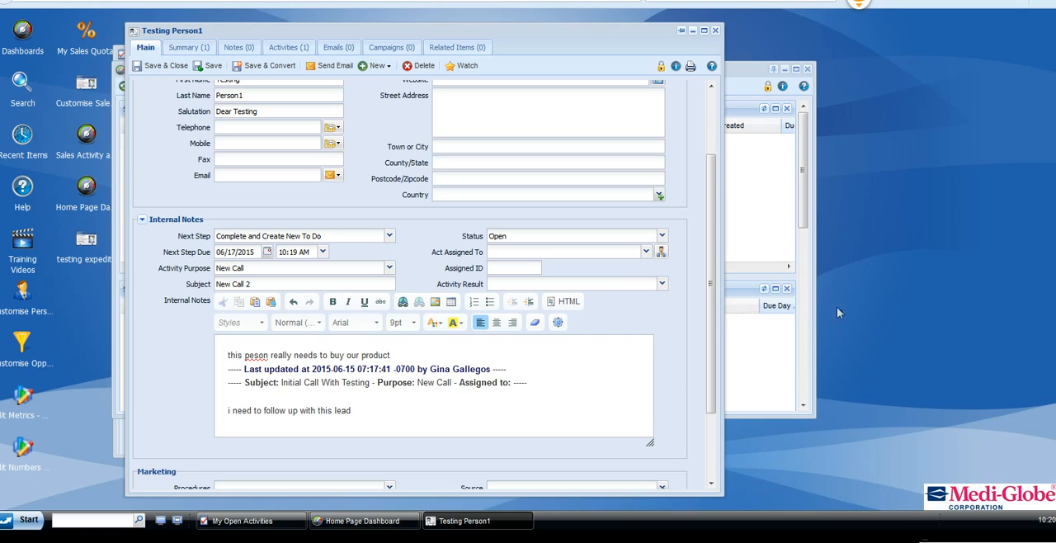
Set the activity result to LVM and correct "peson" to "person" in the new internal note.
left_click(661, 283)
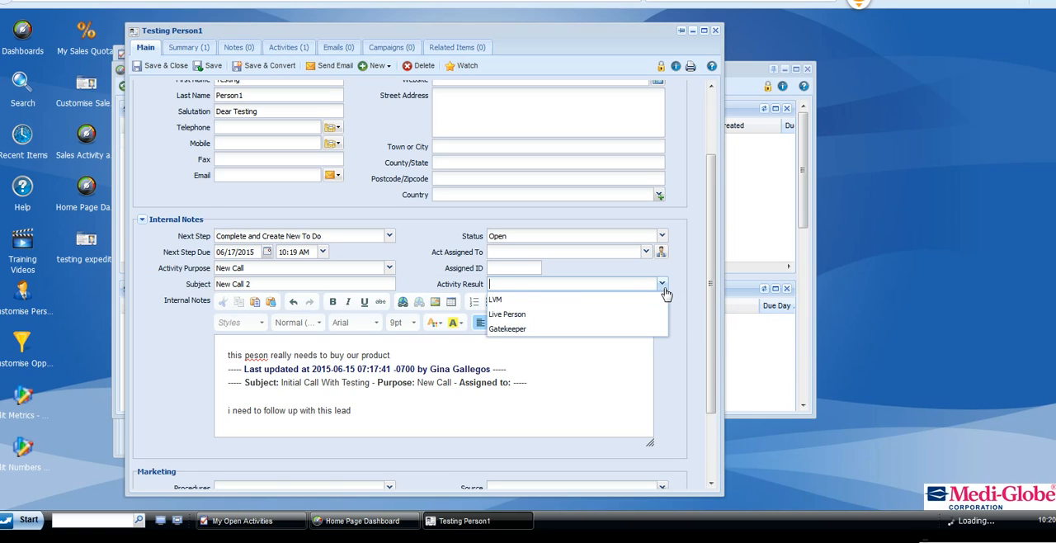
left_click(526, 302)
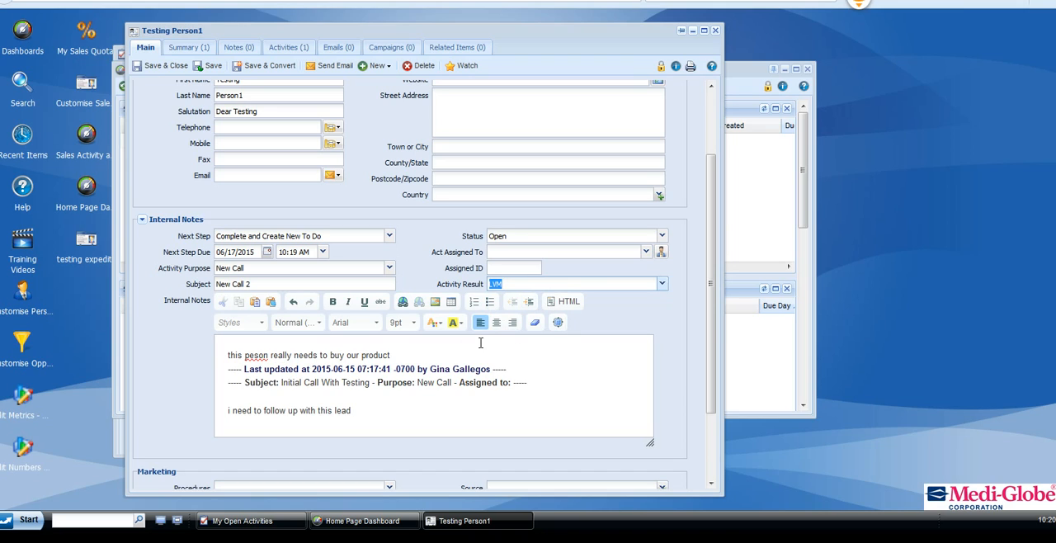
left_click(257, 355)
type("r")
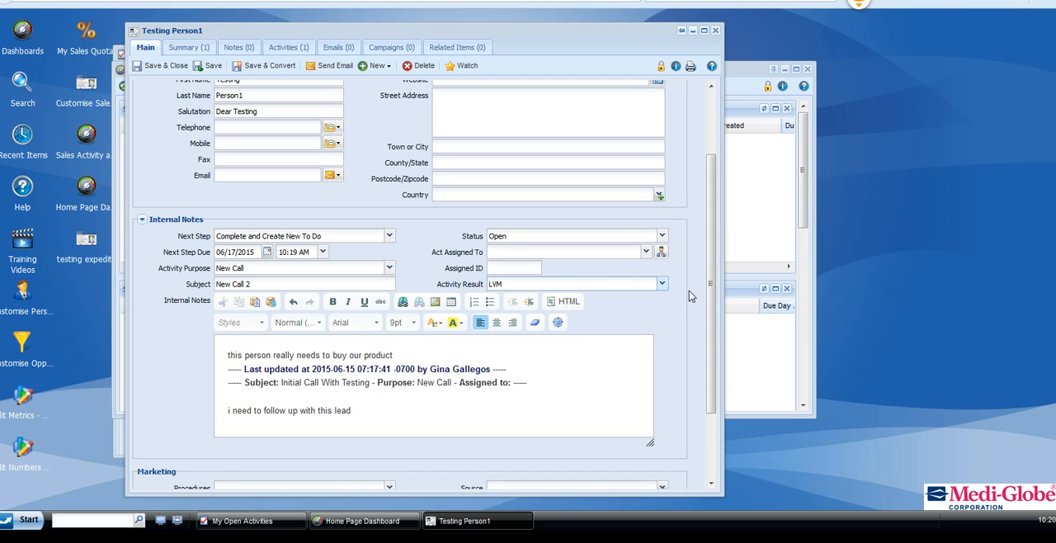
Review the available activity result and activity purpose options without changing the selections.
scroll(713, 290, "down", 1)
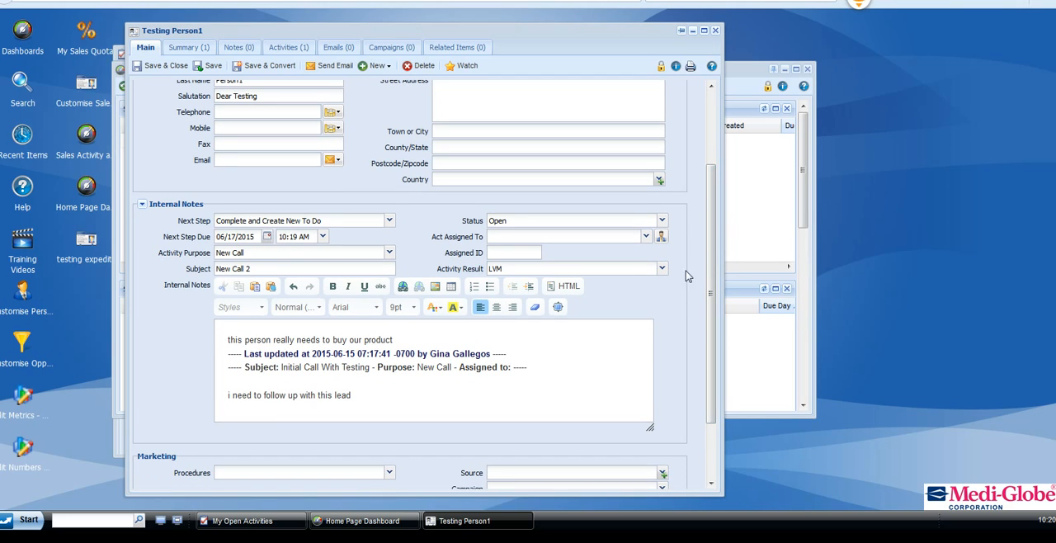
left_click(664, 272)
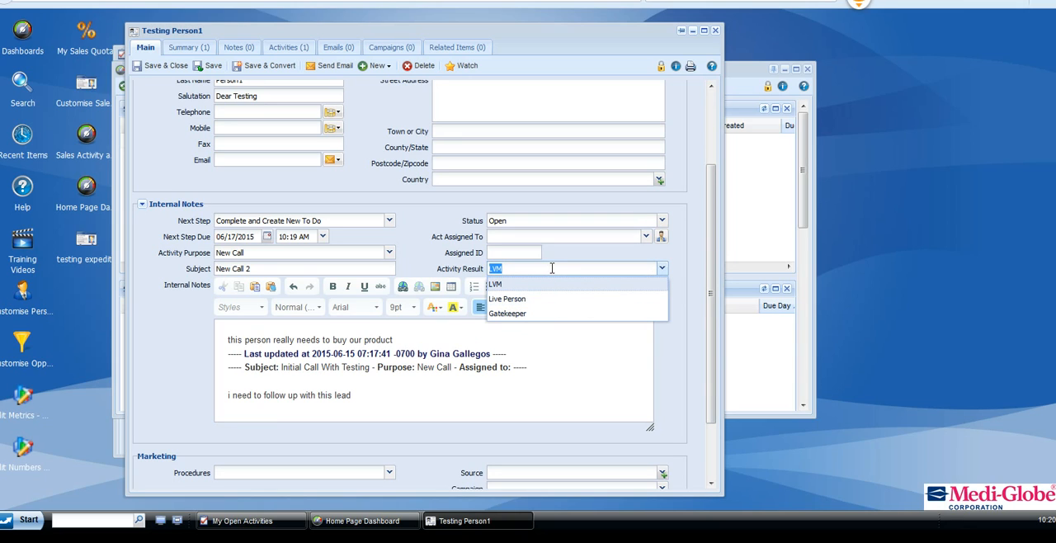
left_click(552, 268)
left_click(422, 255)
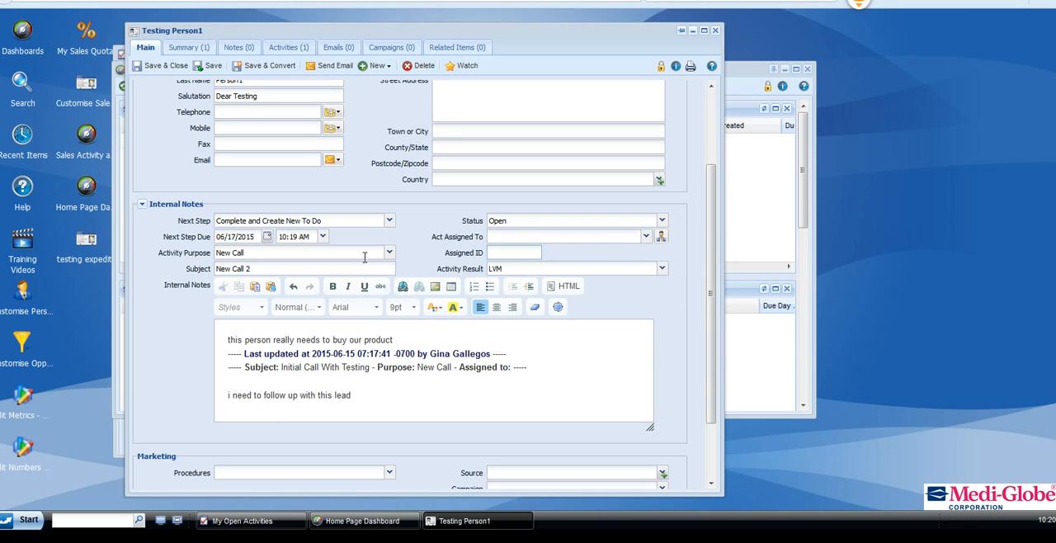
left_click(389, 253)
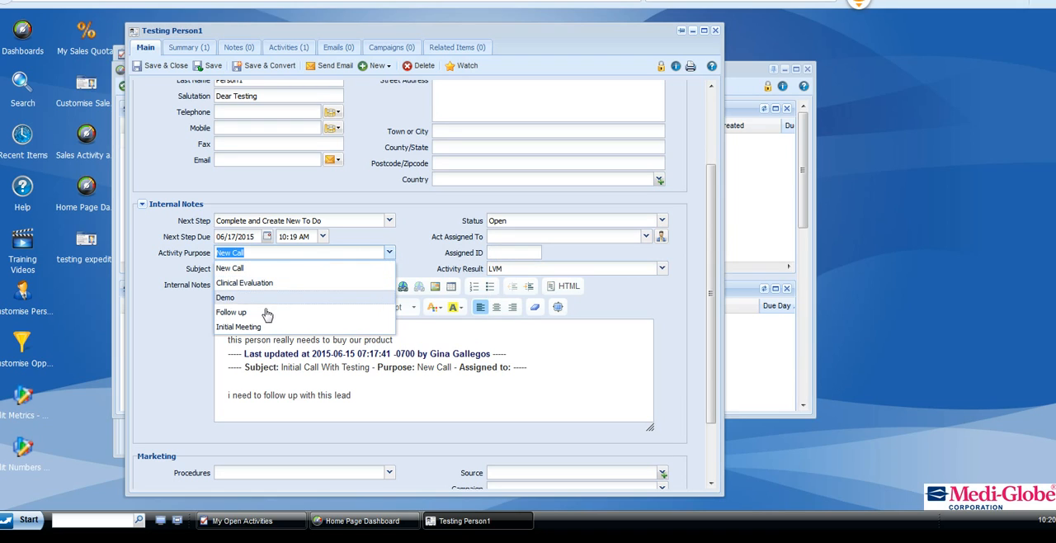
left_click(408, 245)
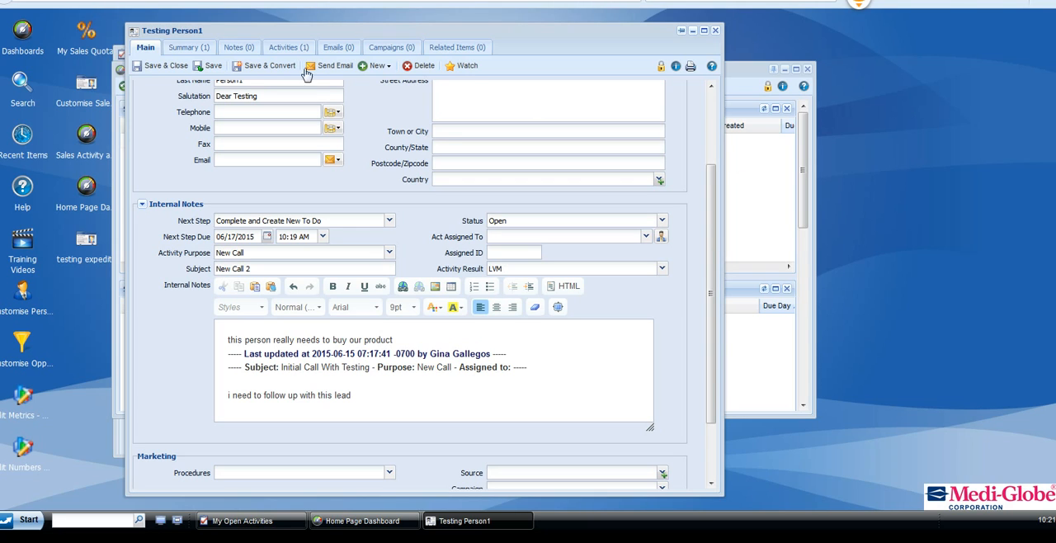
Save and close the lead, and refresh the home page dashboard.
left_click(167, 66)
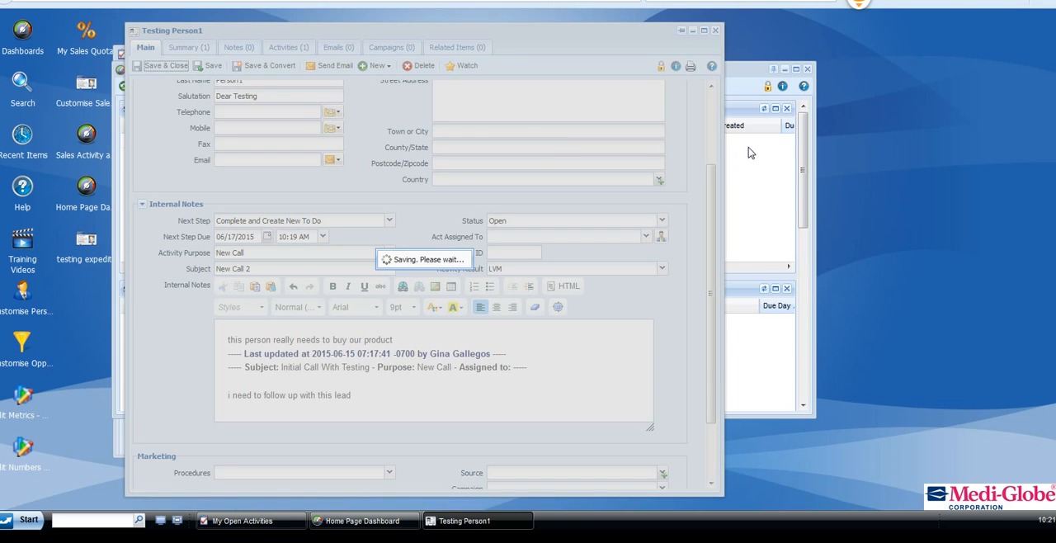
left_click(736, 71)
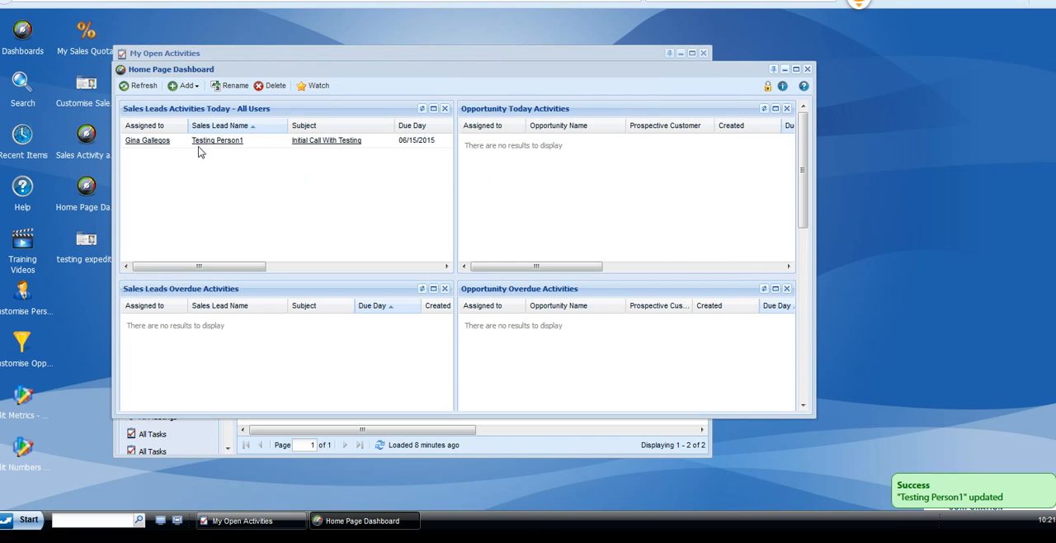
left_click(144, 86)
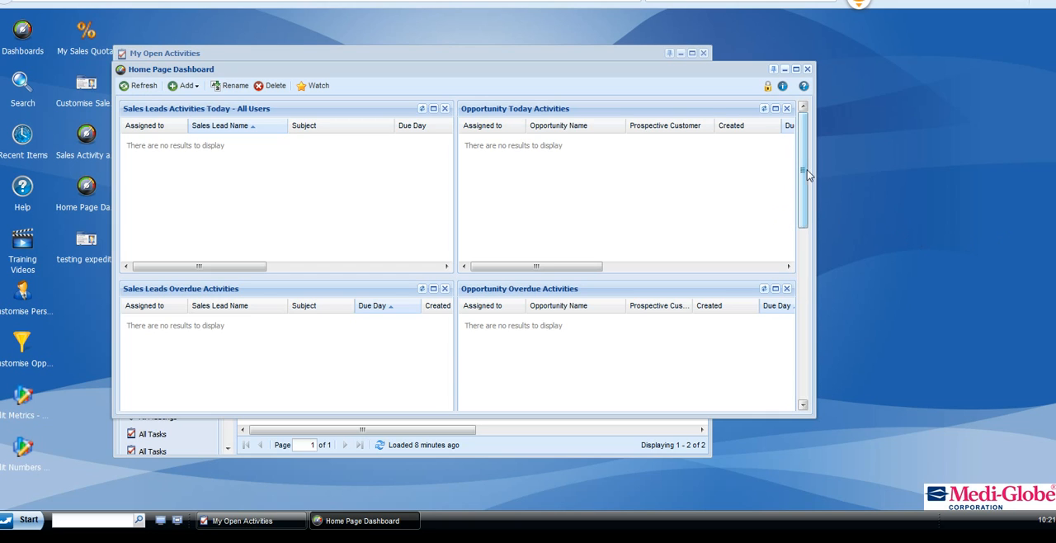
Compare today's sales lead activities with the upcoming ones on the dashboard, refreshing it once more.
left_click_drag(807, 170, 807, 274)
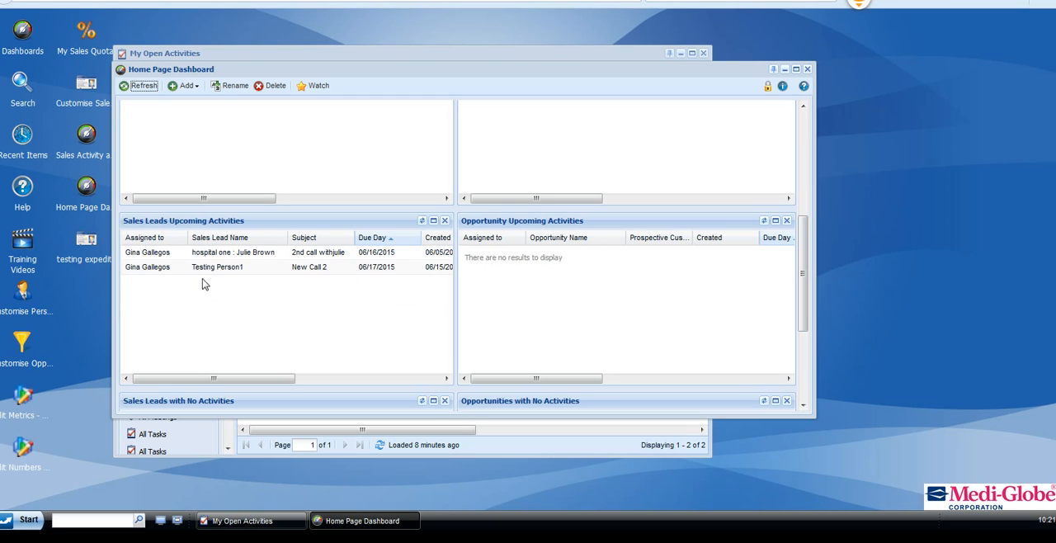
scroll(228, 238, "up", 2)
scroll(228, 237, "up", 2)
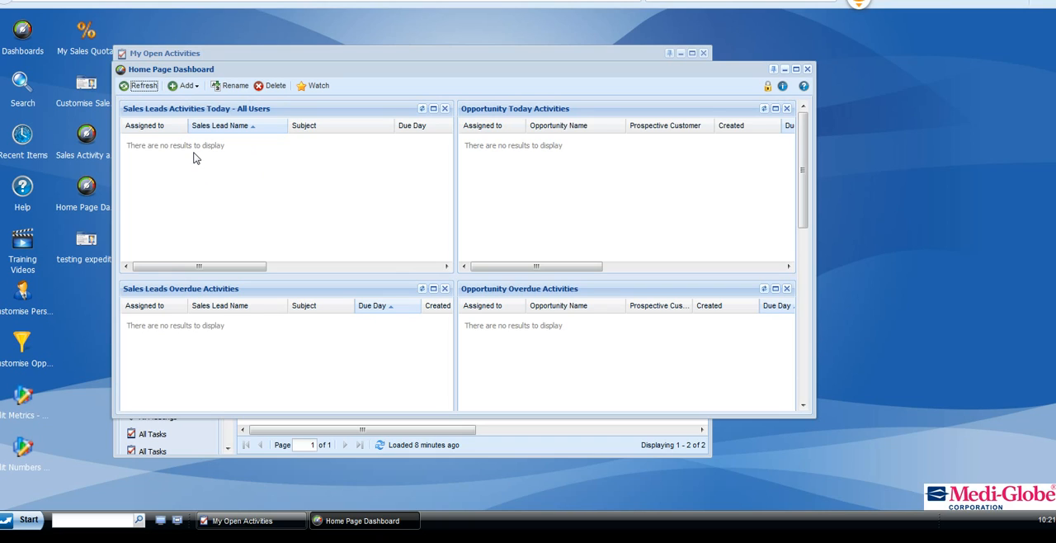
left_click(145, 89)
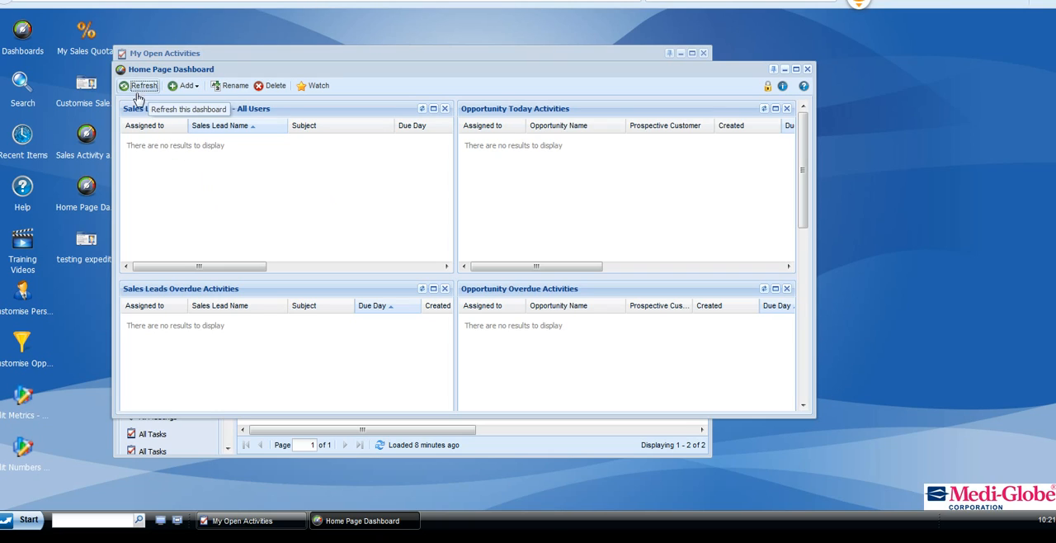
scroll(236, 190, "down", 3)
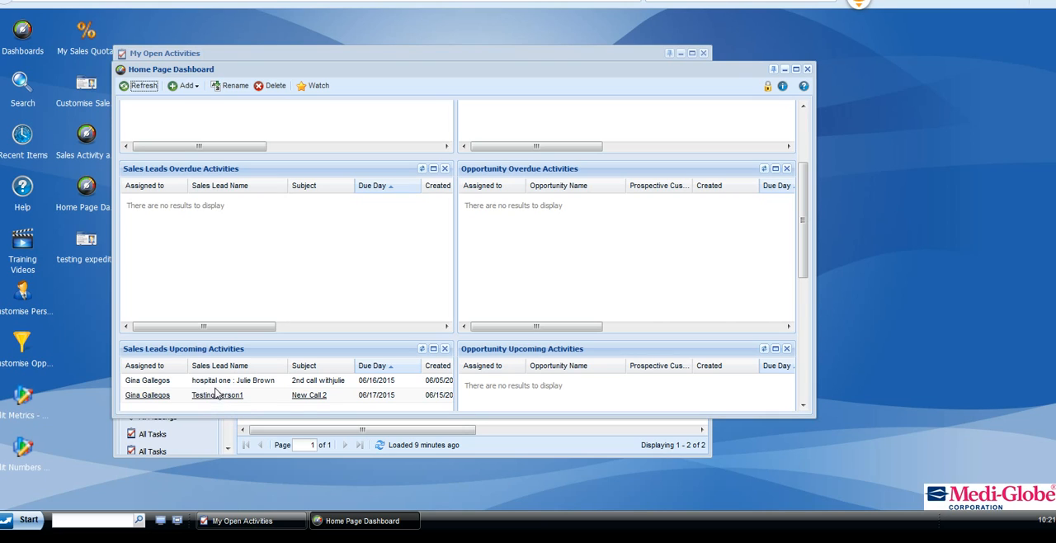
scroll(275, 258, "up", 3)
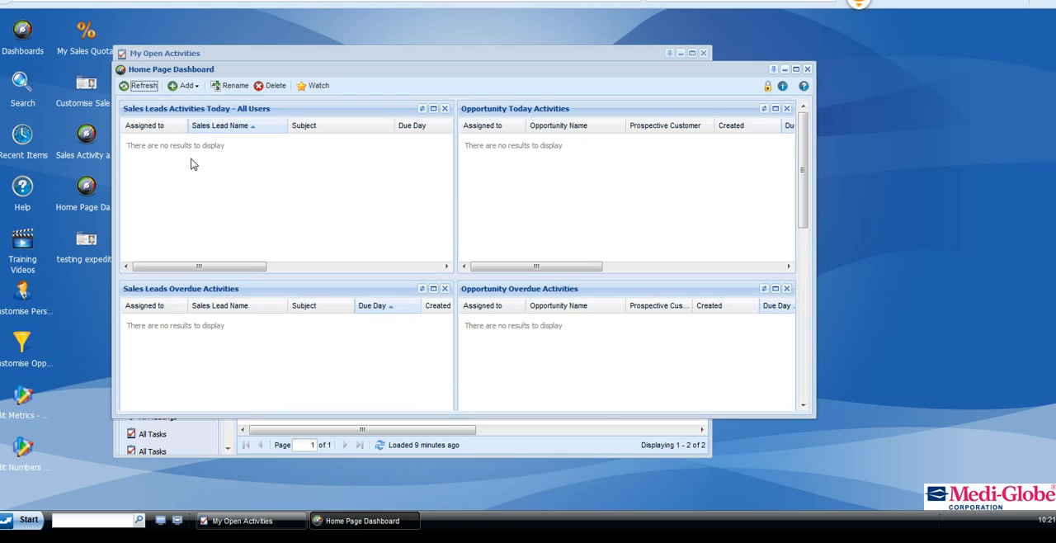
scroll(231, 239, "down", 3)
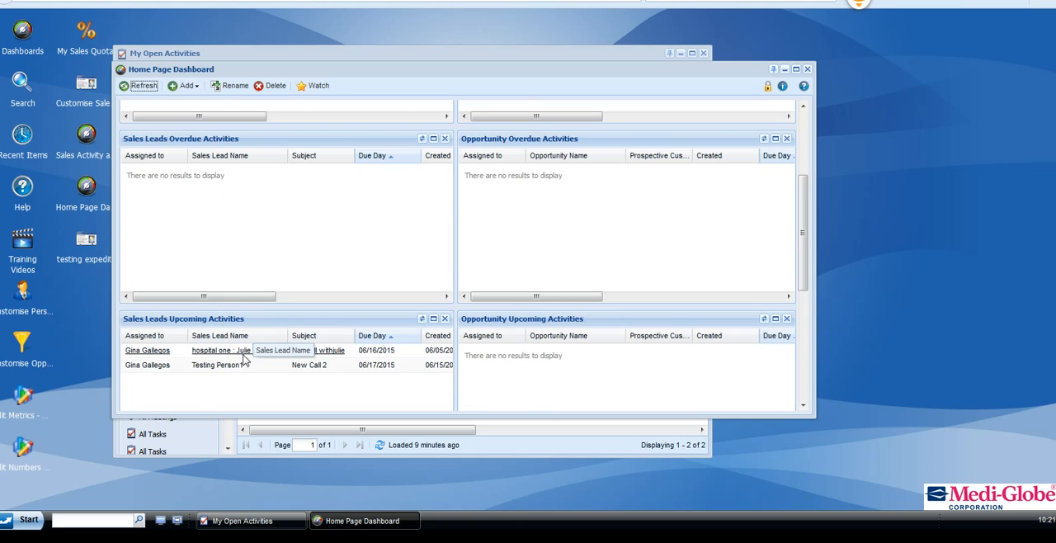
Open the Testing Person1 lead from the upcoming activities and examine its internal notes and list of activities.
left_click(210, 367)
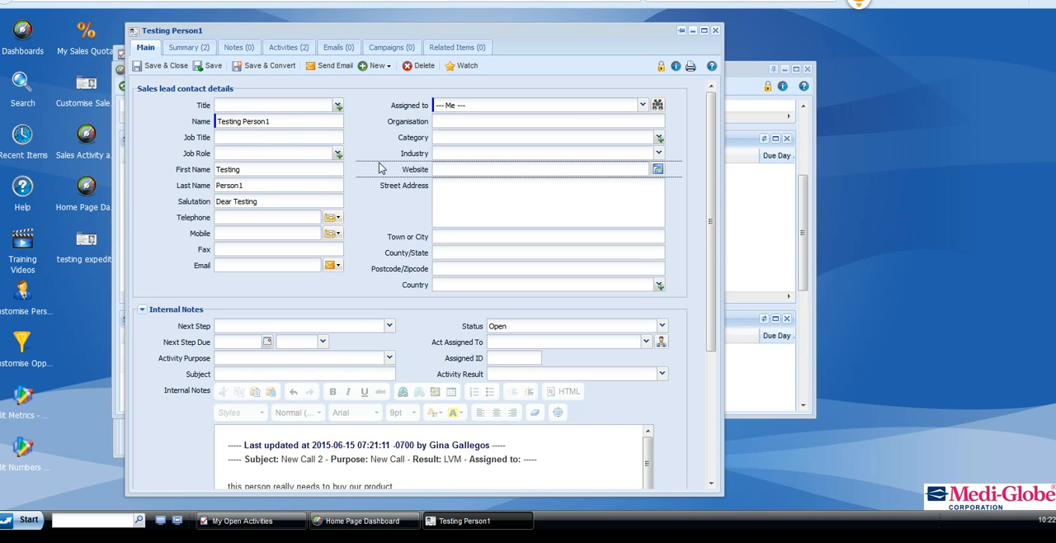
scroll(379, 168, "down", 4)
scroll(381, 168, "down", 1)
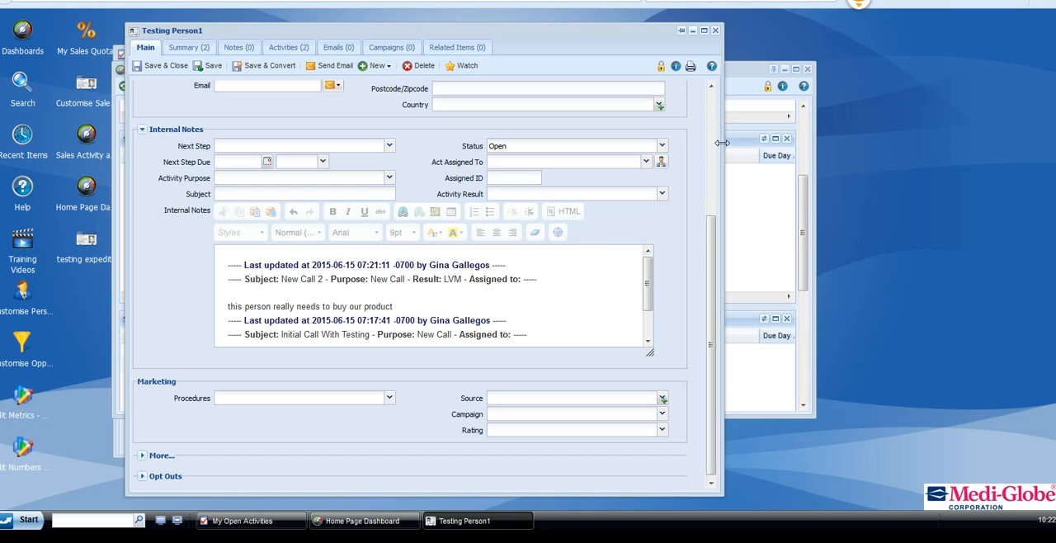
left_click(288, 47)
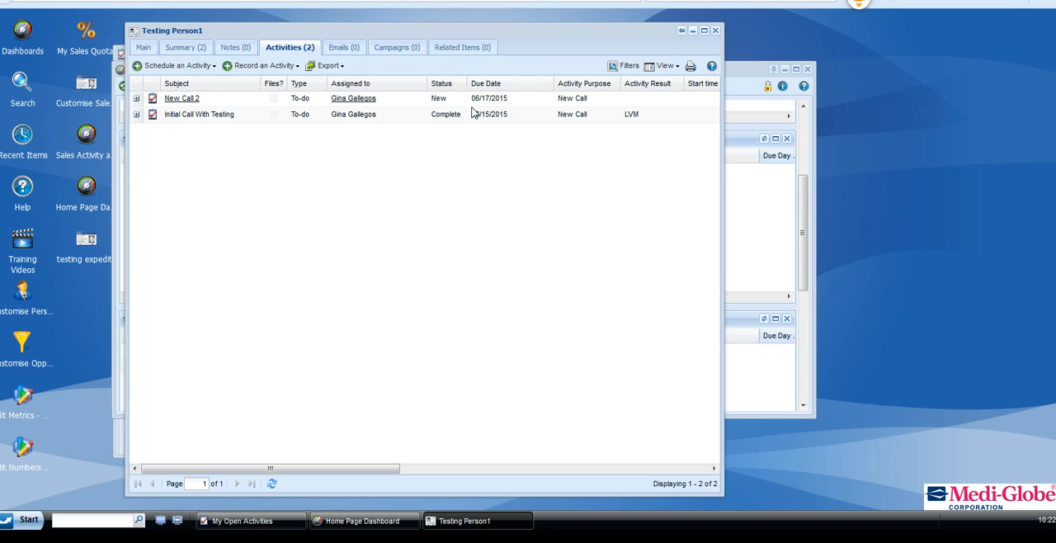
Set the next step in the lead's main details to Complete and Close, and save and close the lead.
left_click(145, 48)
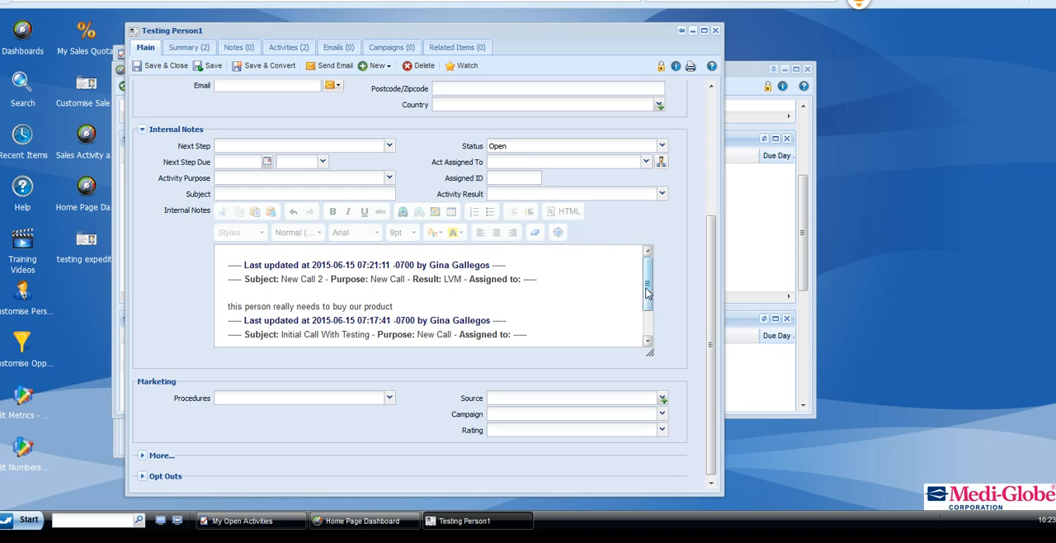
left_click(389, 145)
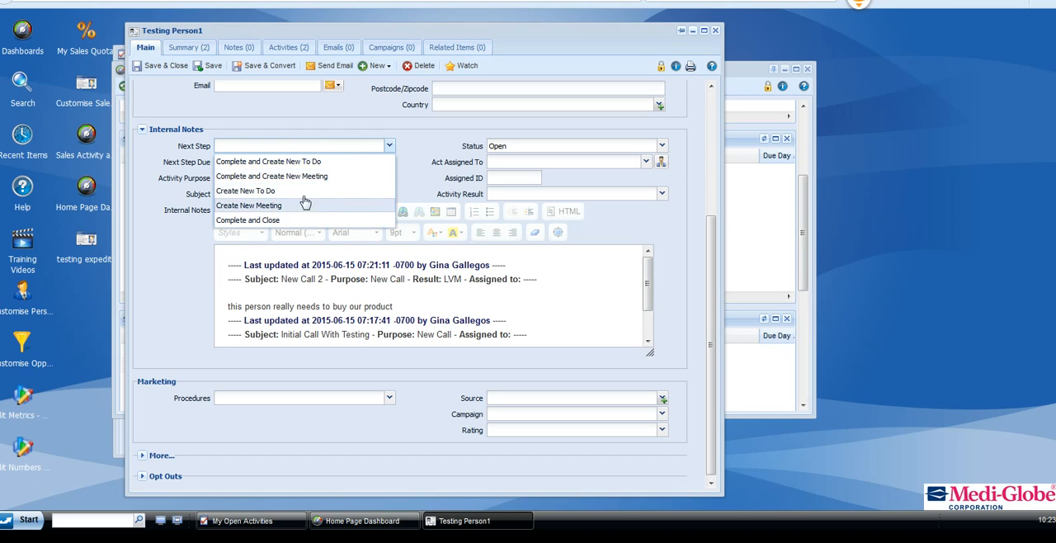
left_click(283, 220)
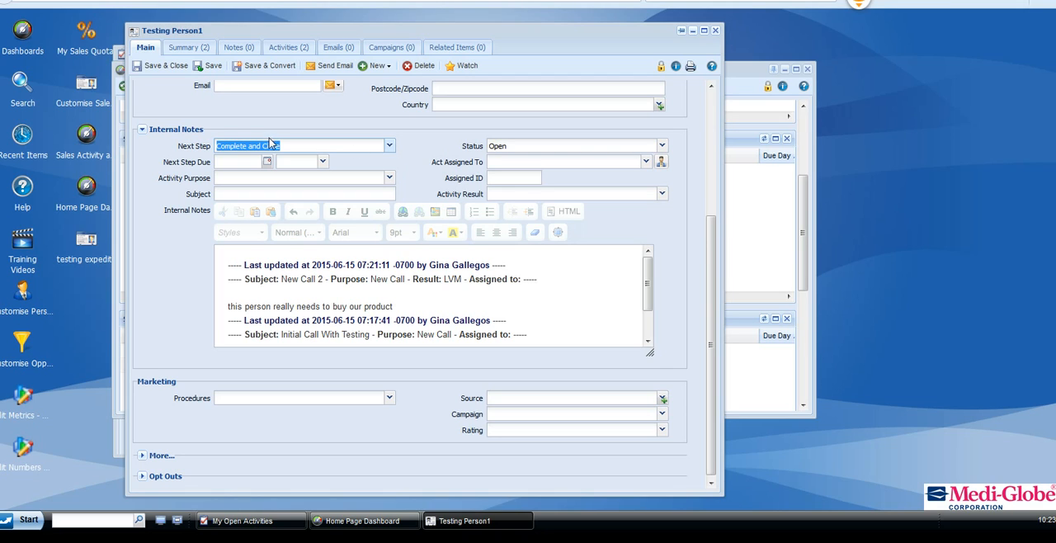
left_click(156, 66)
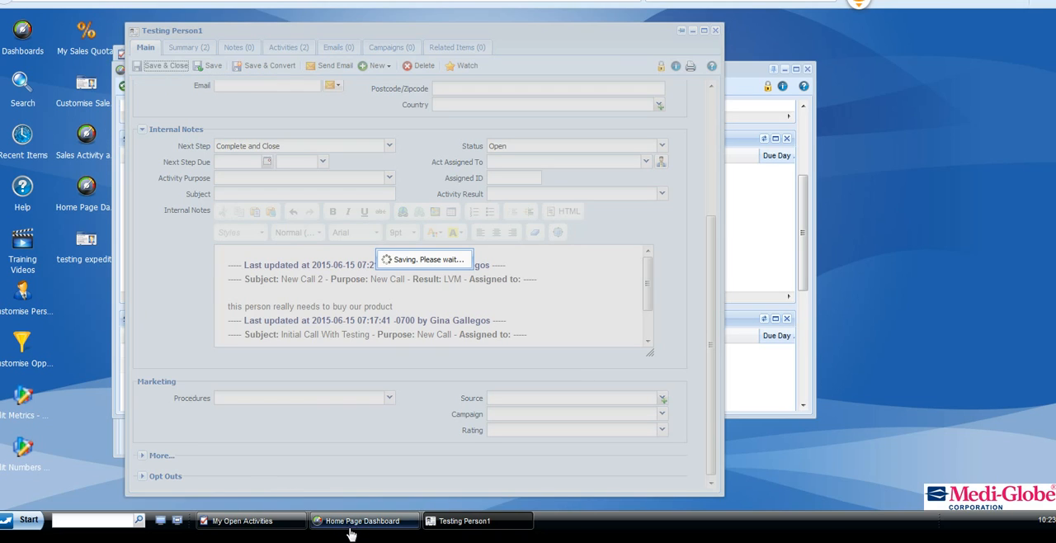
left_click(357, 520)
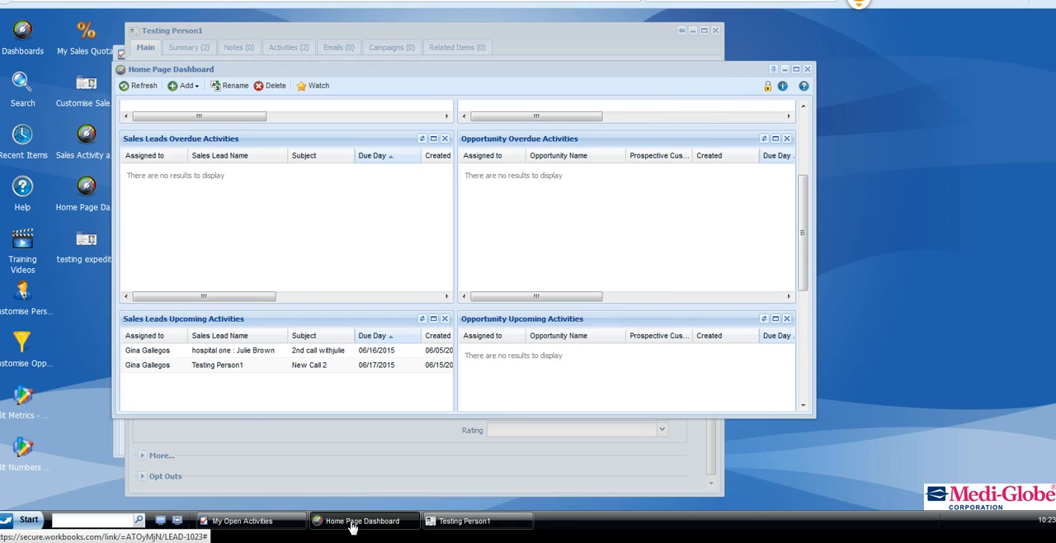
left_click(215, 356)
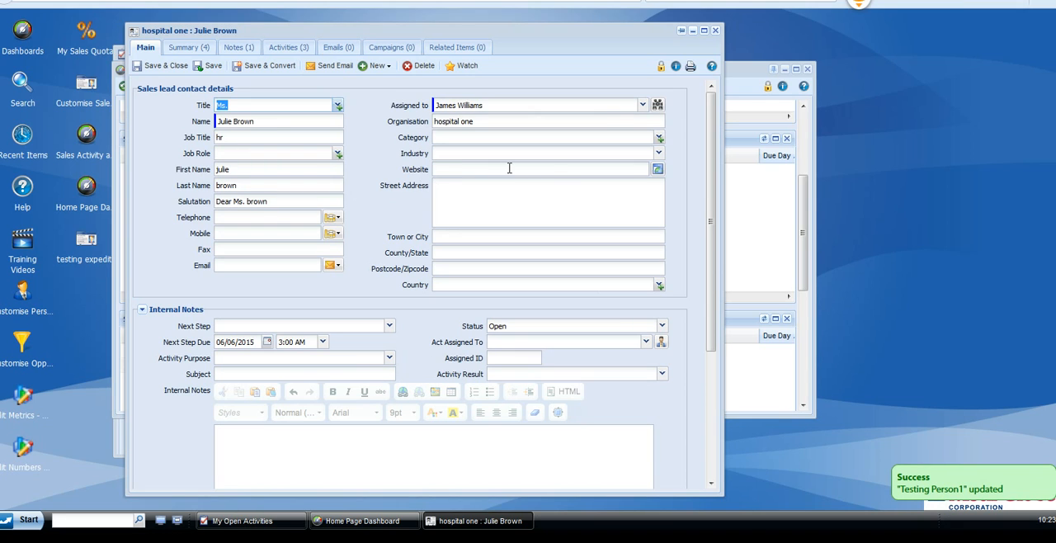
left_click(714, 30)
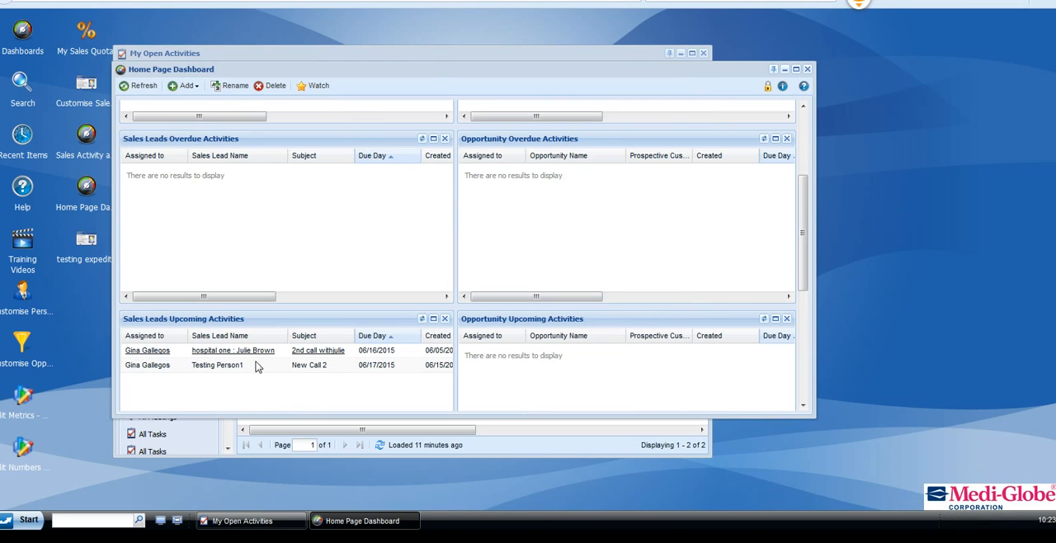
Reopen the Testing Person1 lead to review its saved internal notes, close it, and refresh the home page dashboard.
left_click(218, 368)
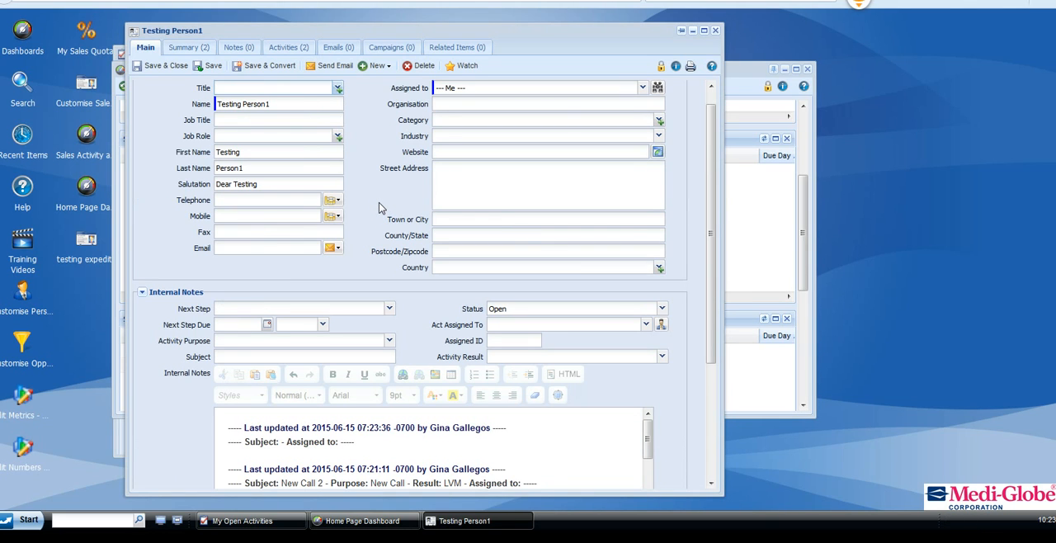
left_click_drag(708, 186, 708, 250)
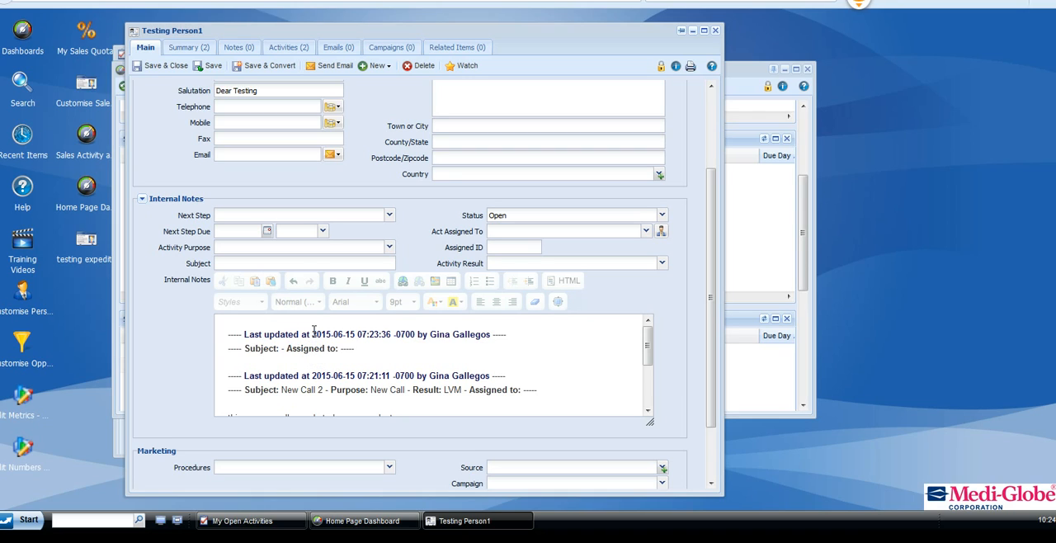
left_click(715, 29)
left_click(140, 86)
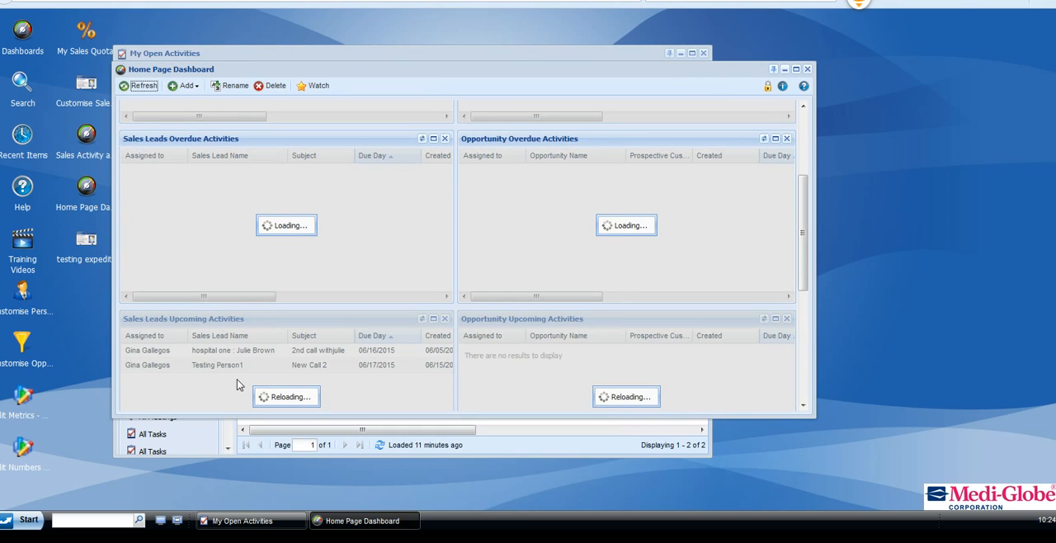